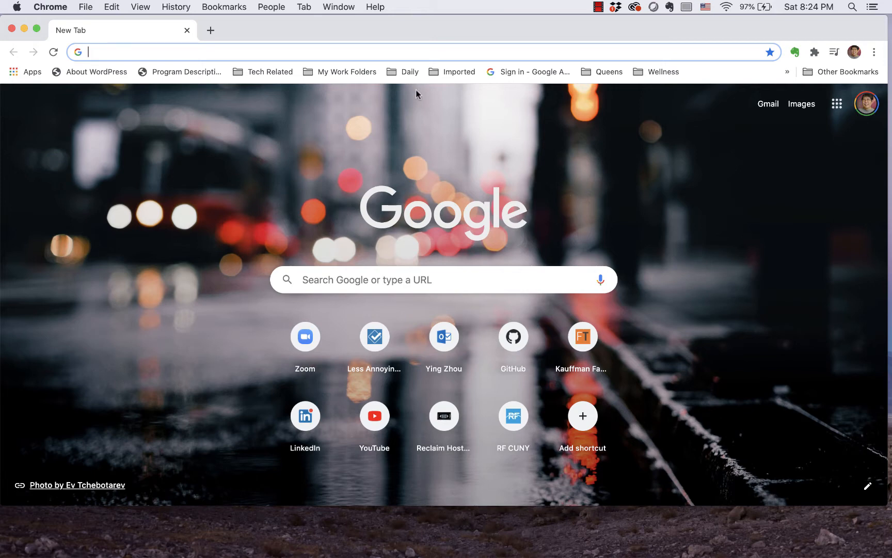
Step: Open sites.google.com and create a new site from the Portfolio template
left_click(392, 54)
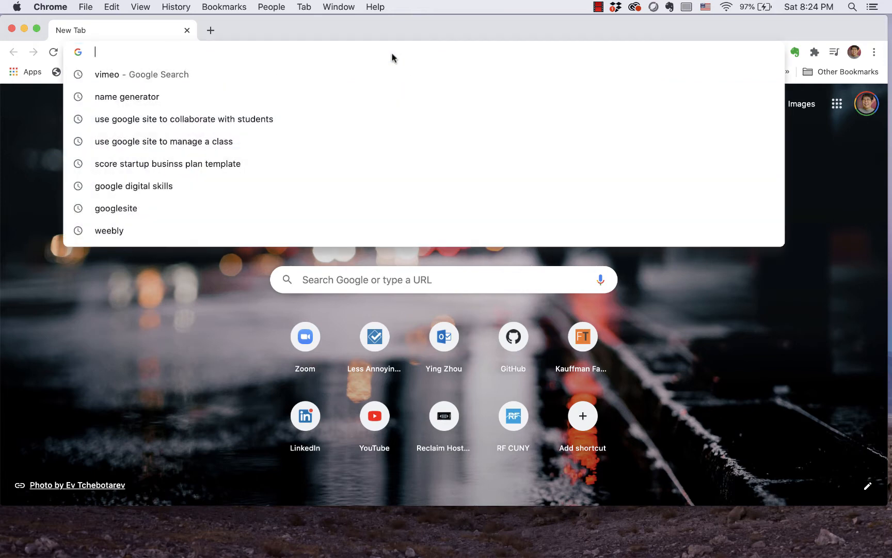
type("sites")
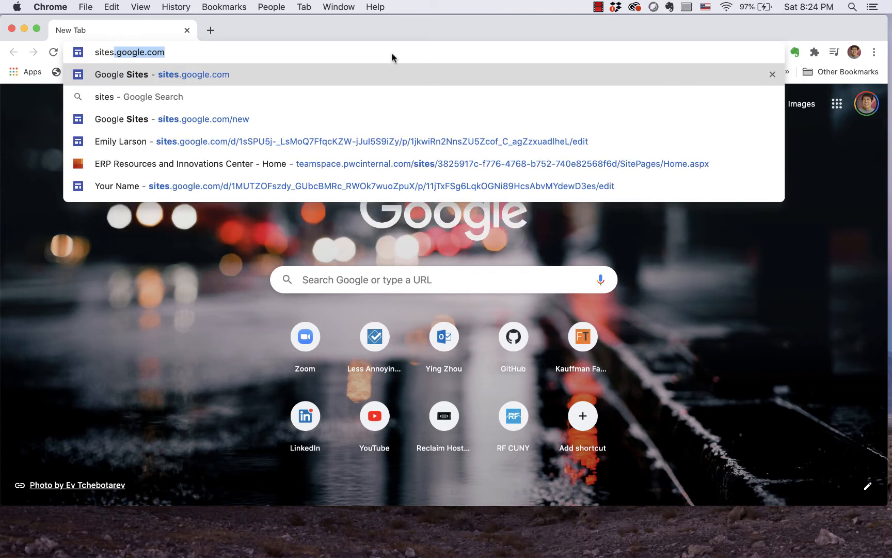
key("Return")
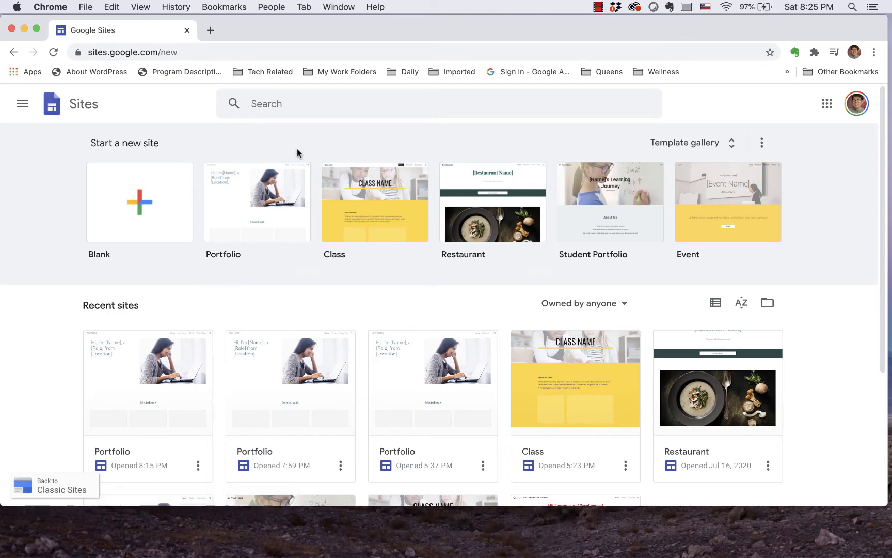
left_click(264, 203)
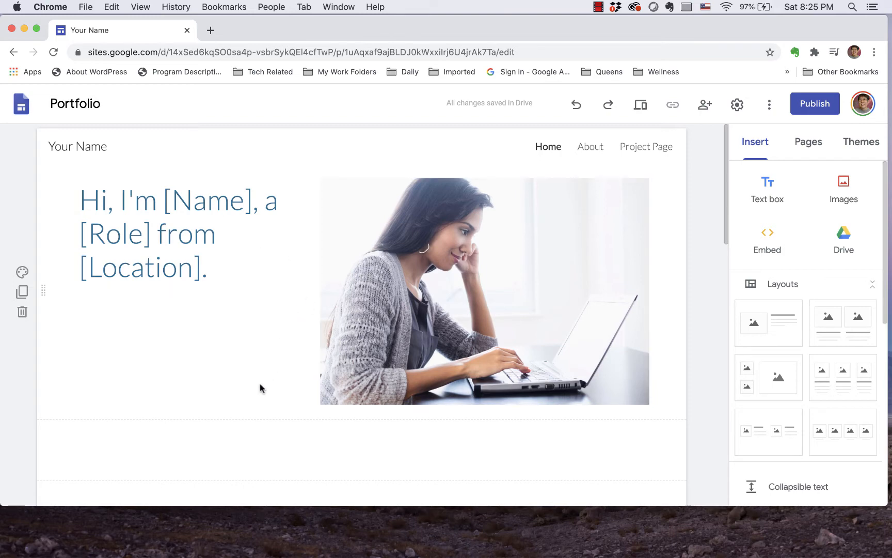
Step: Examine the Portfolio template's home page from the introduction to the Selected work section
scroll(258, 387, "down", 5)
scroll(256, 380, "down", 3)
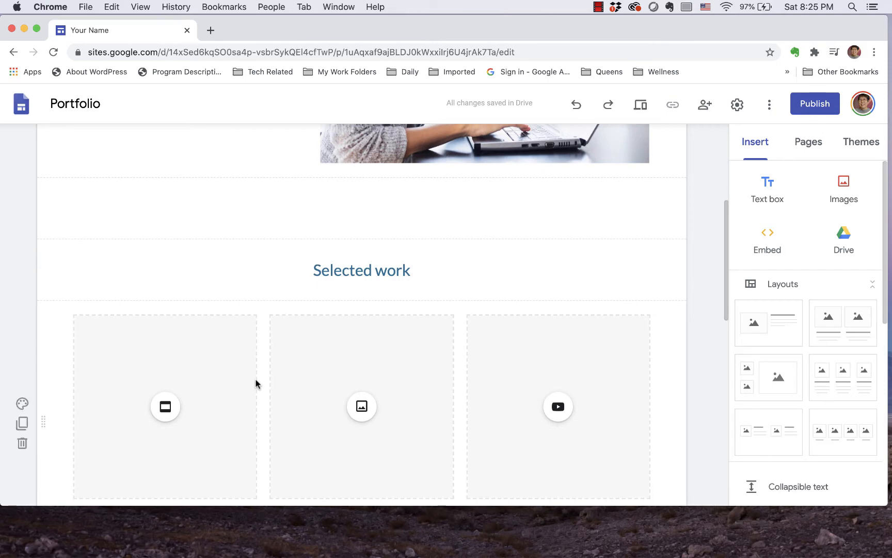
scroll(256, 383, "up", 3)
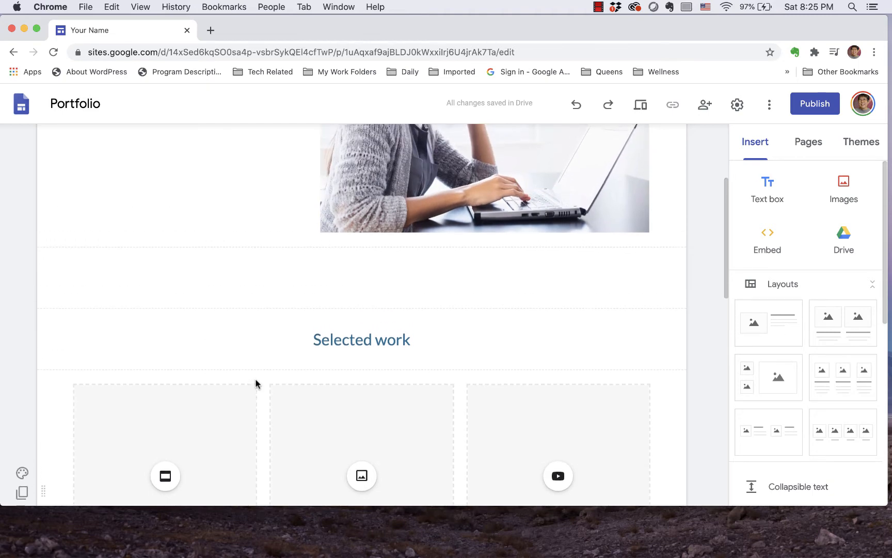
scroll(255, 383, "down", 3)
scroll(256, 382, "up", 9)
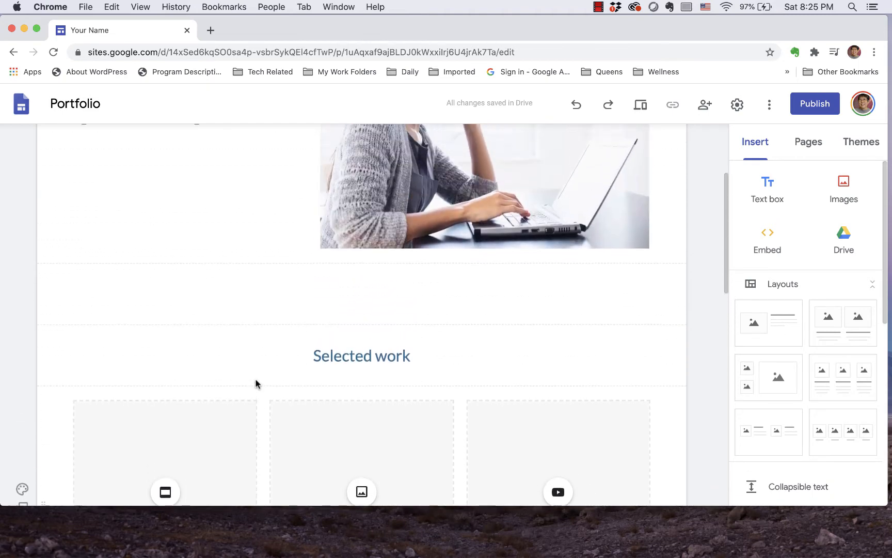
scroll(256, 380, "up", 1)
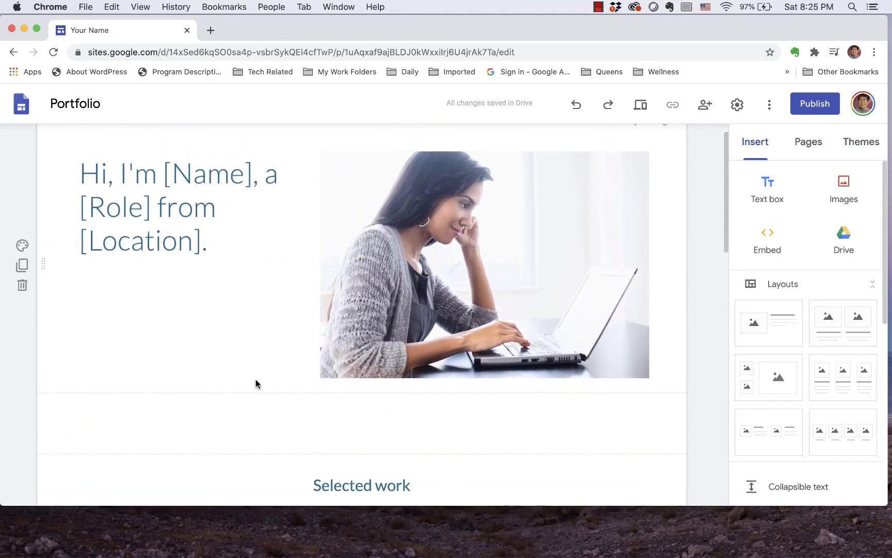
scroll(255, 383, "up", 2)
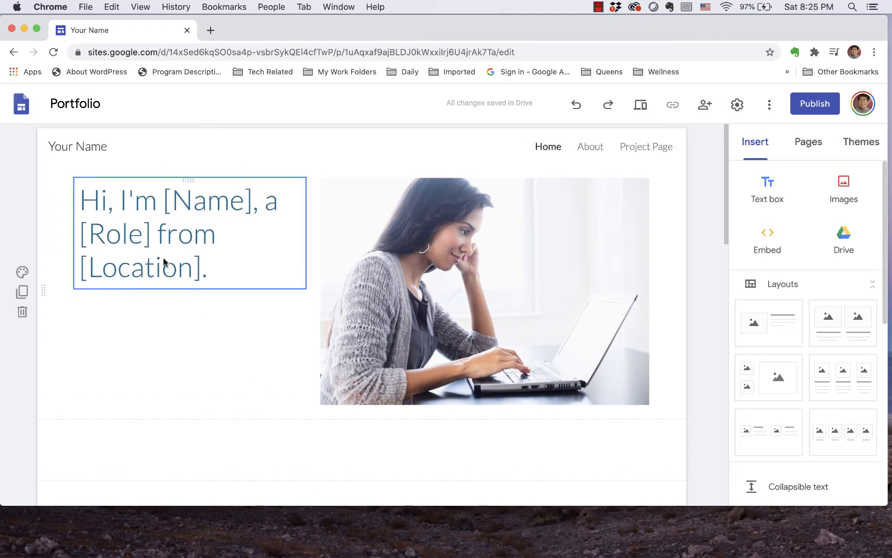
Step: Replace the "Your Name" placeholder in the site header with the portfolio owner's full name
left_click(100, 147)
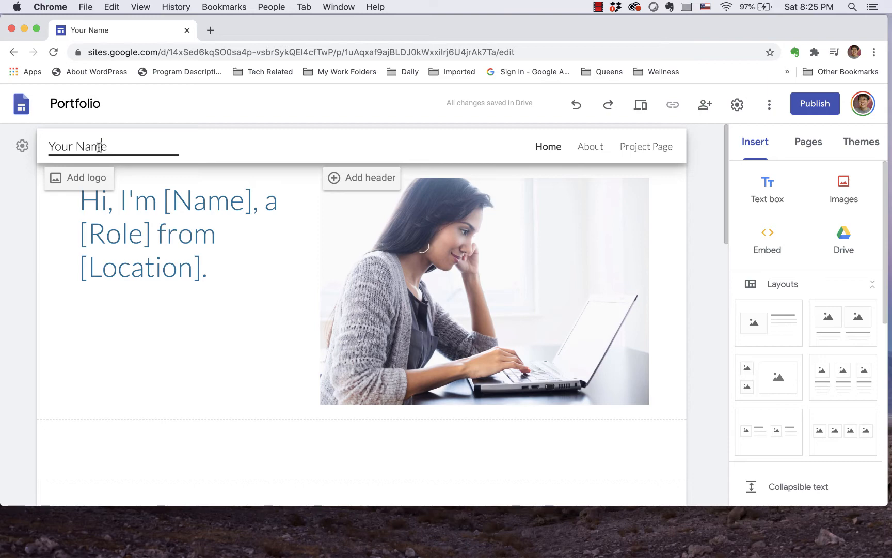
type("Ivy")
key("super+a")
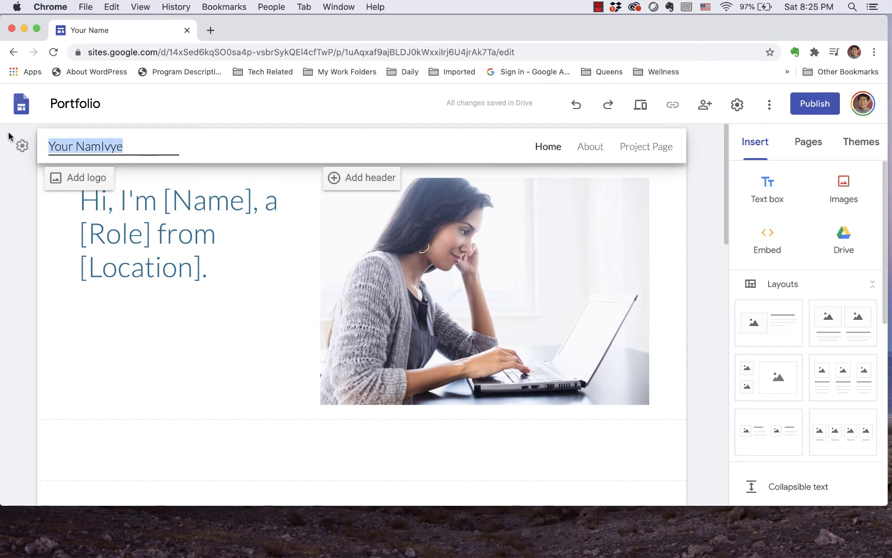
key("BackSpace")
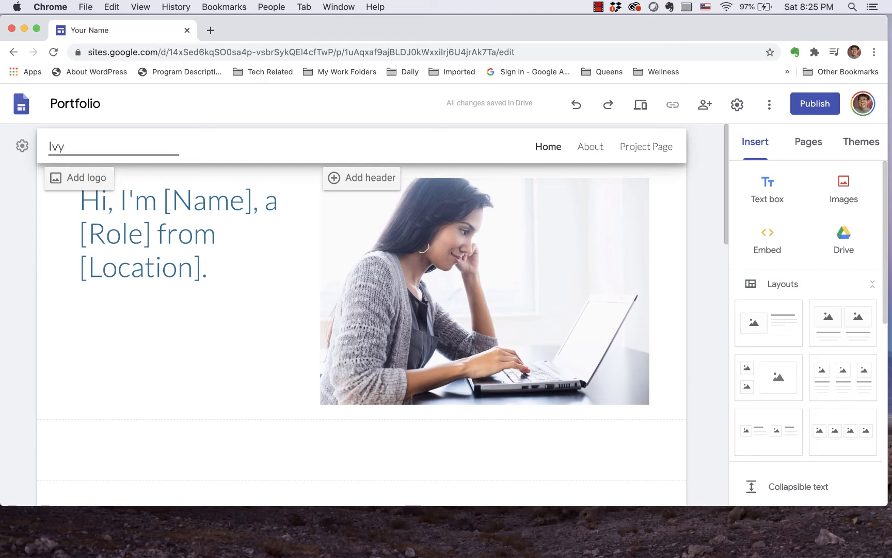
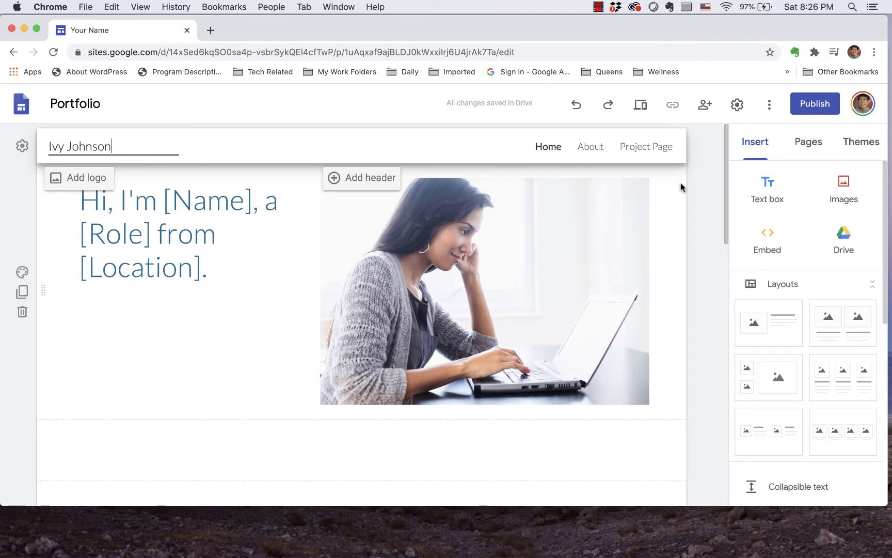
Step: Add a new page named "Learning" to the site
left_click(800, 143)
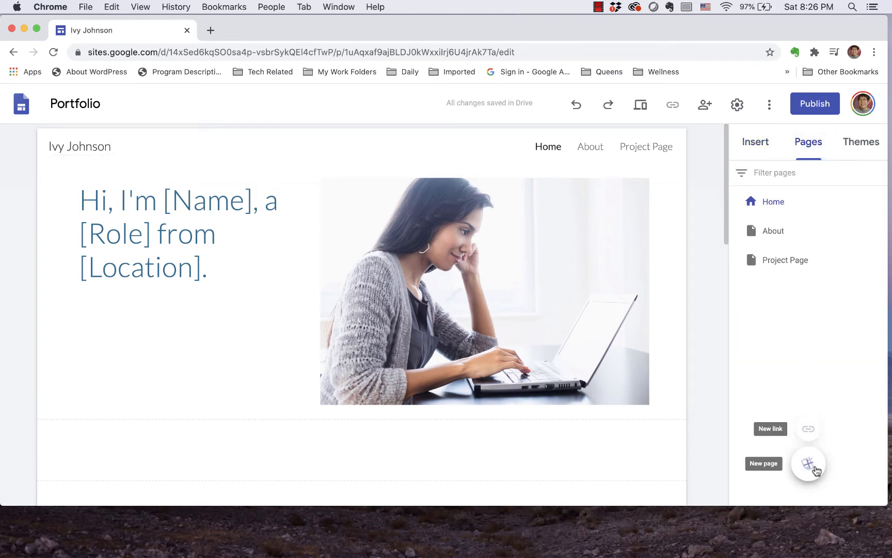
left_click(809, 465)
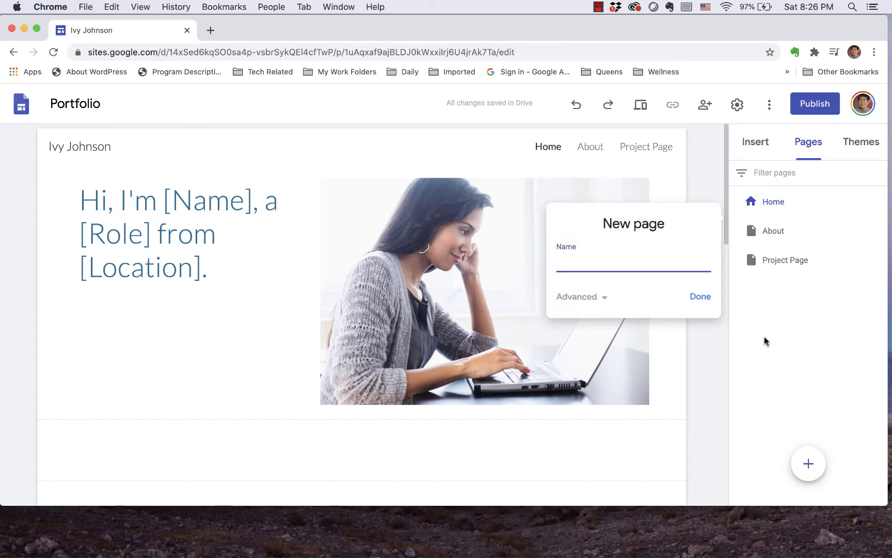
type("Learning")
left_click(701, 297)
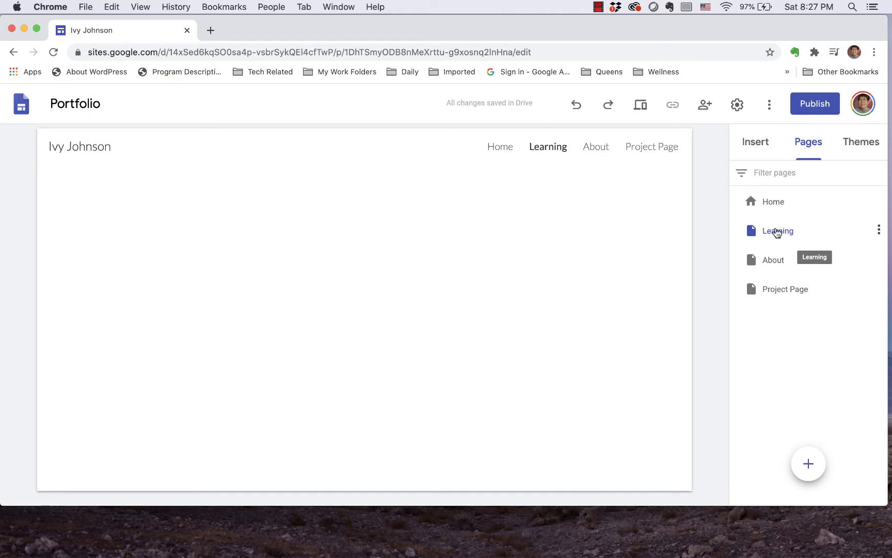
Step: Add a subpage named "M1 Becoming an Entrepreneur" under the Learning page
left_click(879, 229)
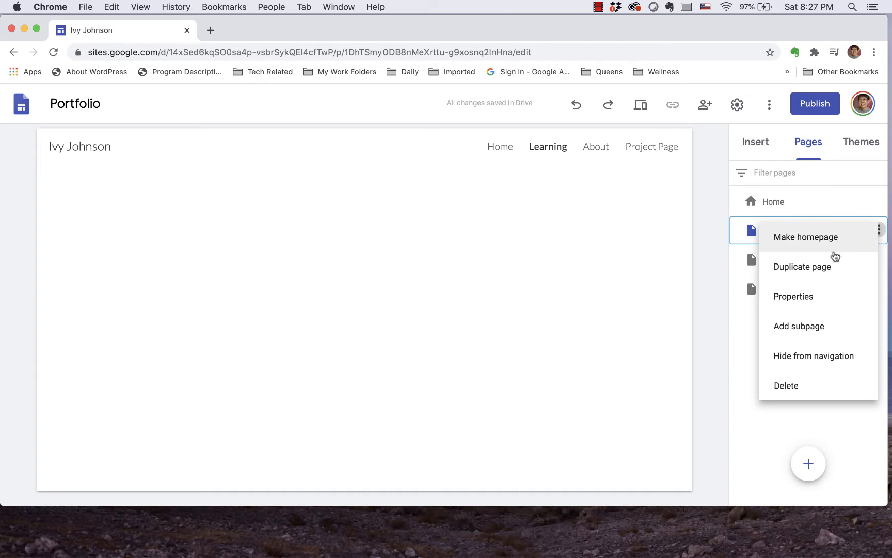
left_click(810, 325)
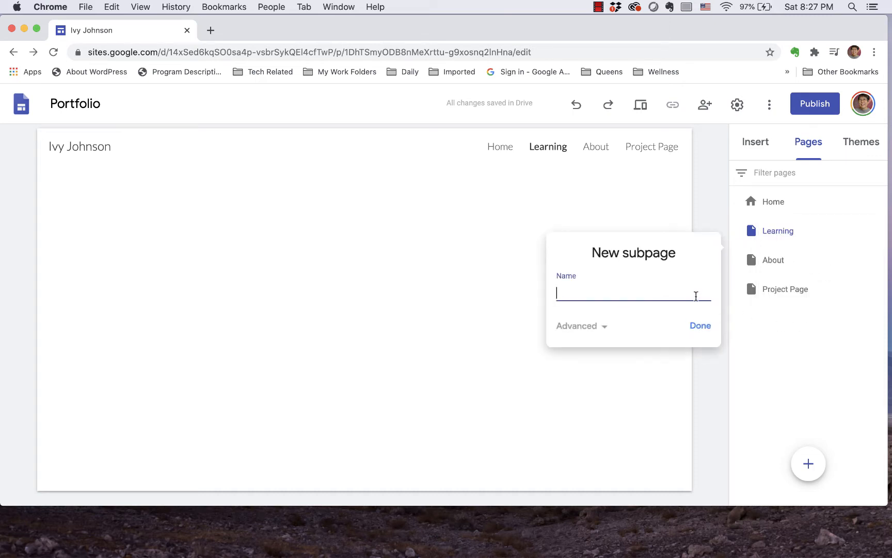
type("M1 Becoming an Ent")
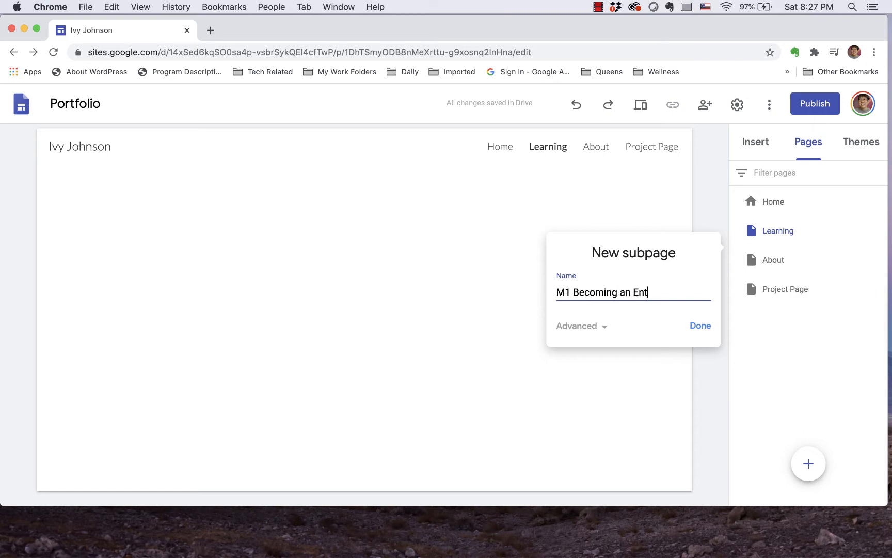
type("repreneur")
left_click(700, 325)
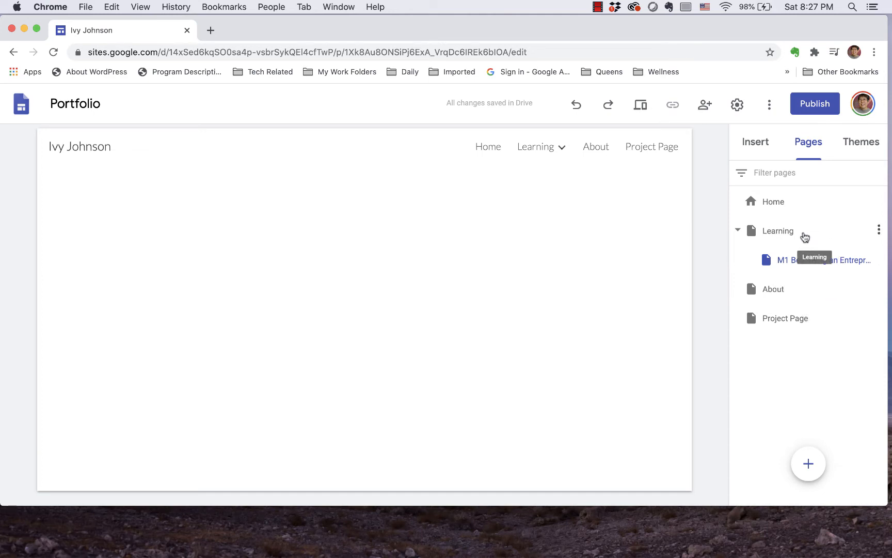
Step: Add a subpage named "M2 Spotting Opportunities" under the Learning page
left_click(879, 231)
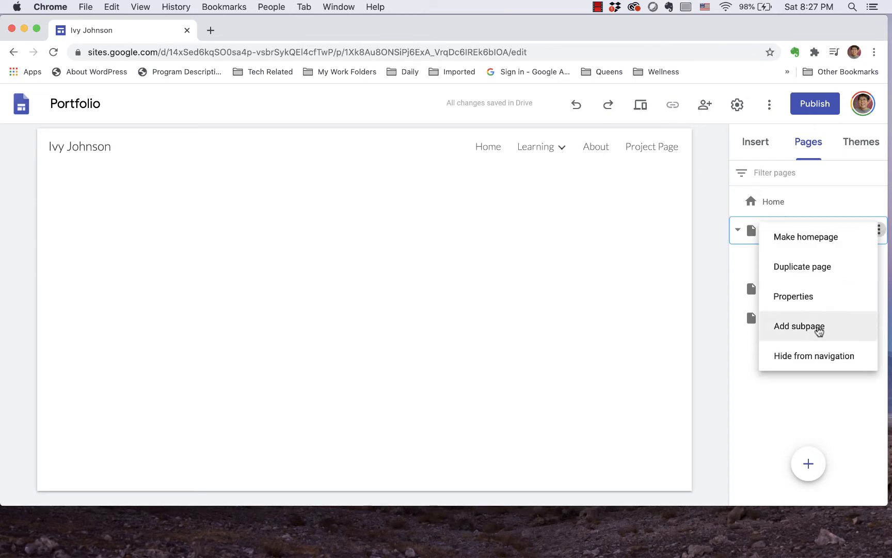
left_click(795, 331)
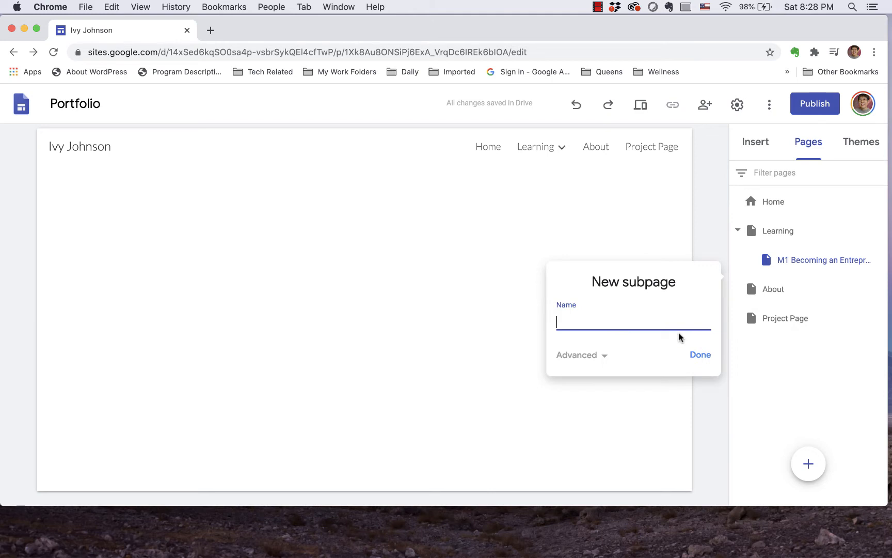
type("M2 Spotting Opoo")
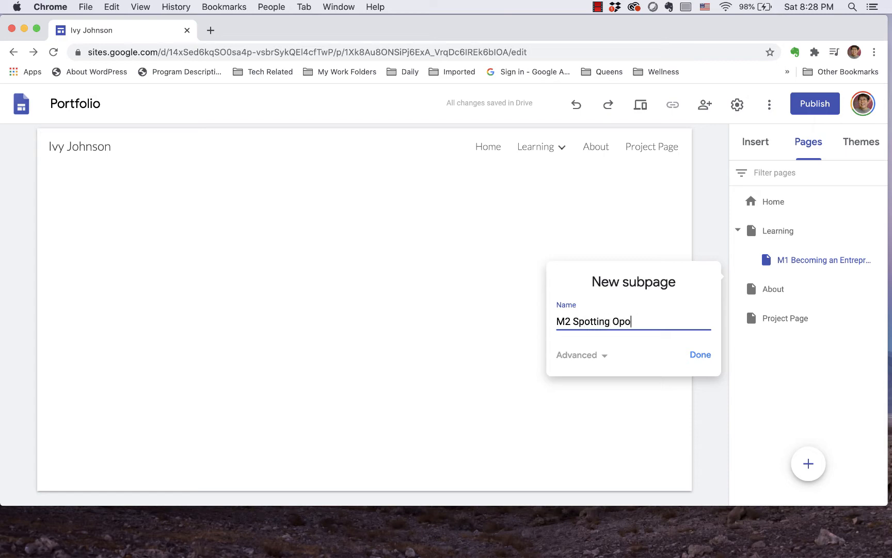
key("BackSpace")
type("pportunities")
left_click(700, 354)
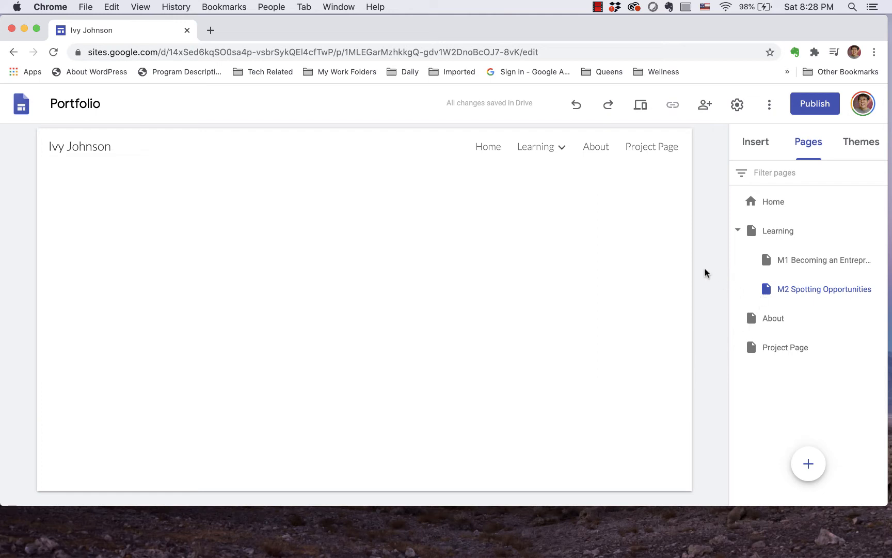
Step: Go to the M1 Becoming an Entrepreneur subpage and add a text box reading "Talking about Your Ideas"
mouse_move(578, 159)
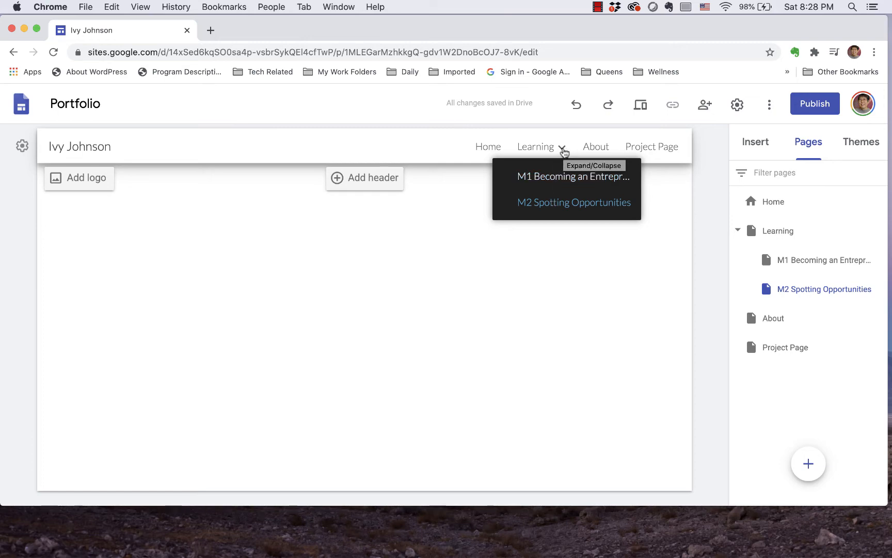
left_click(546, 177)
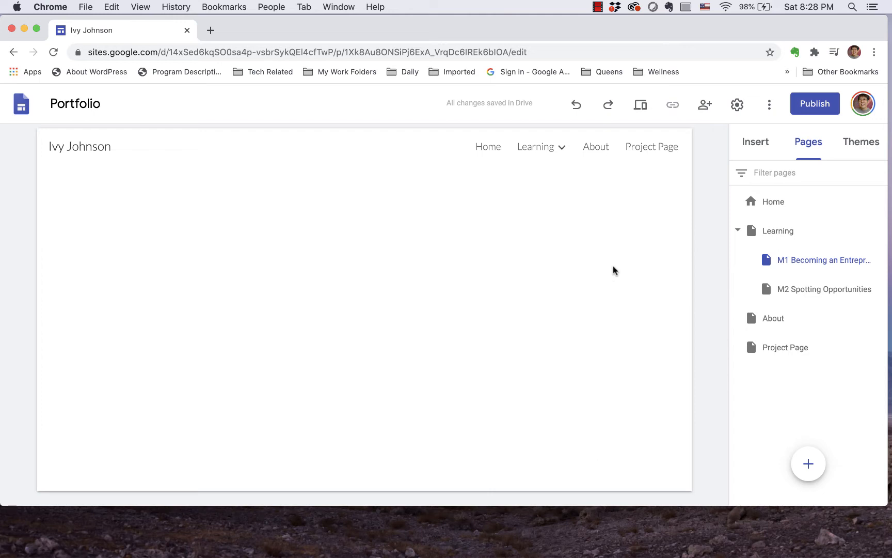
left_click(756, 144)
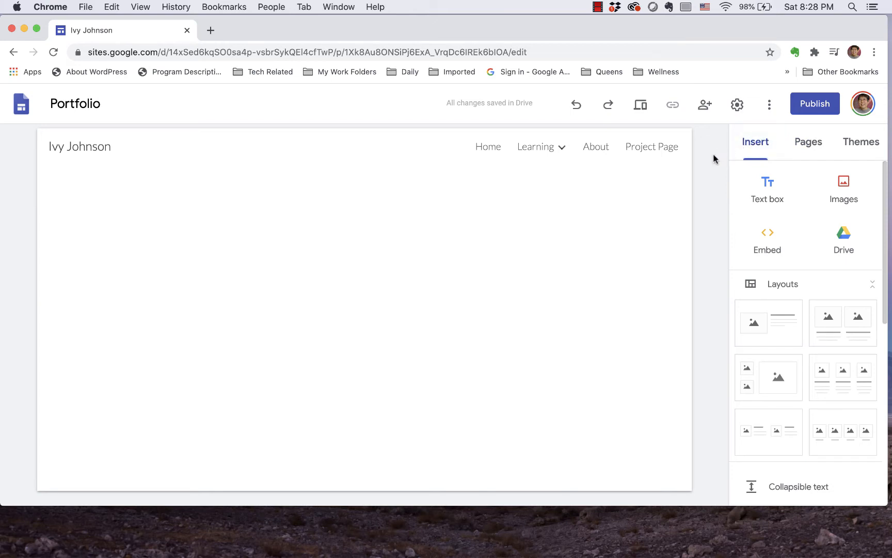
left_click(768, 185)
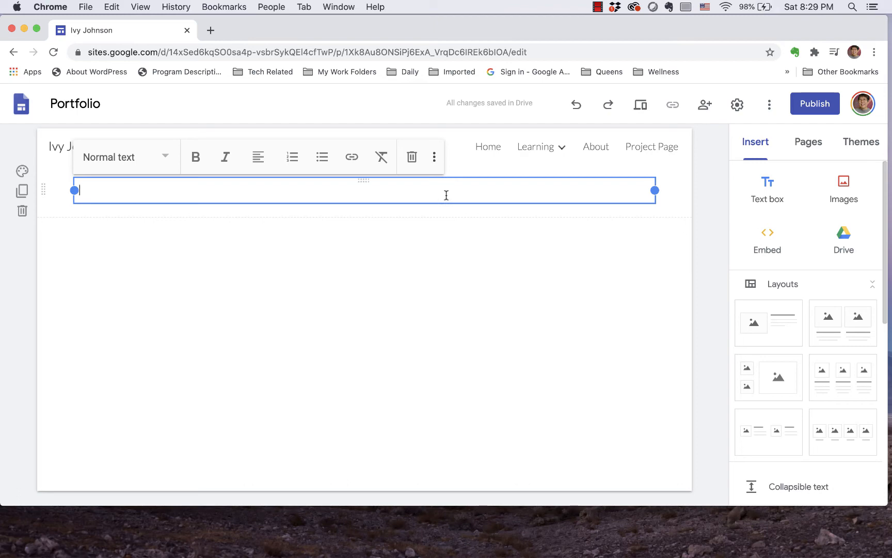
type("Talking a")
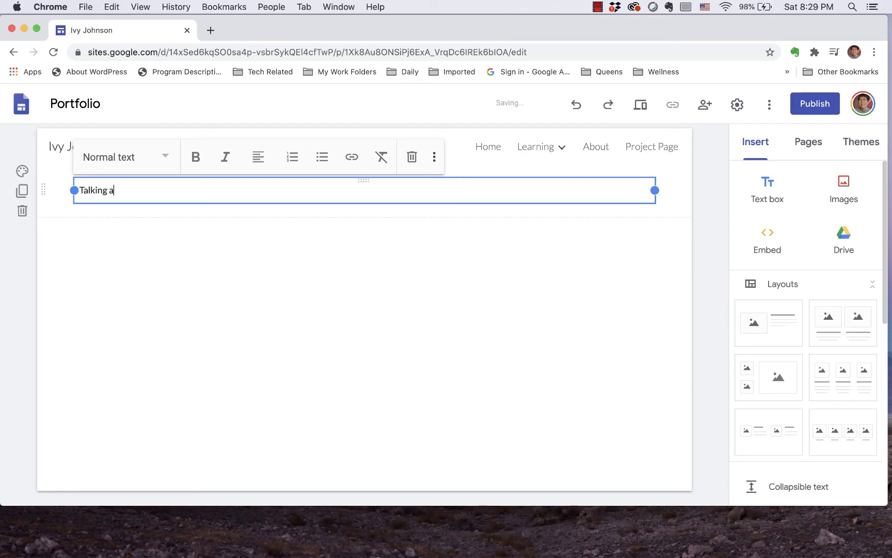
type("bout Your Ideas")
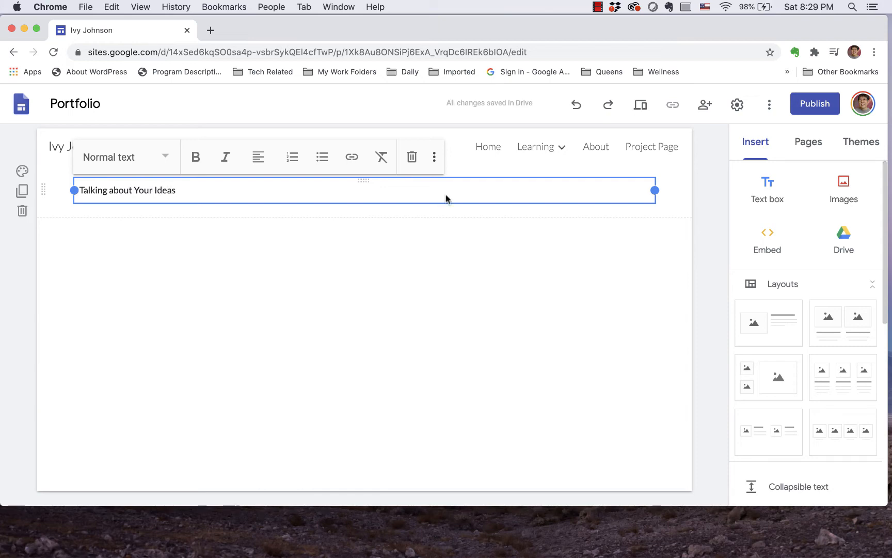
left_click(499, 222)
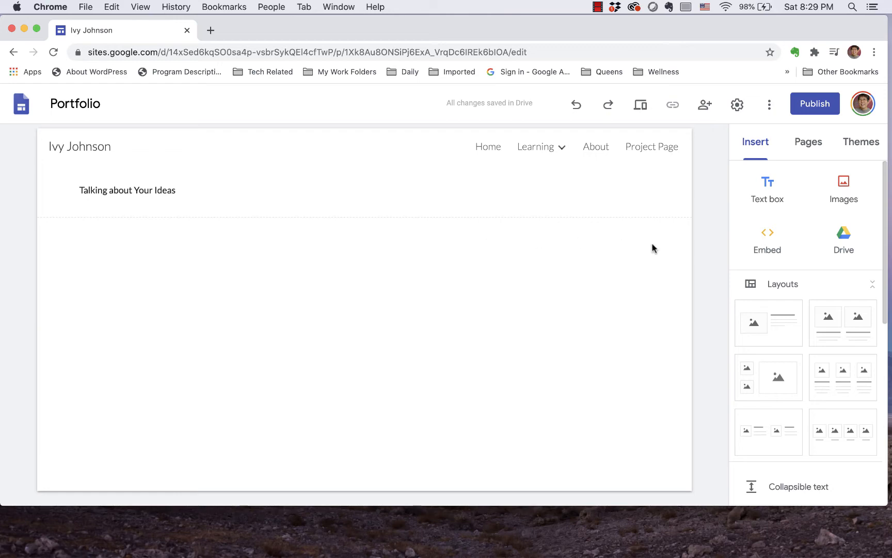
Step: Embed the most recent "Talk About Your Idea" form document from Google Drive below the text box
left_click(841, 241)
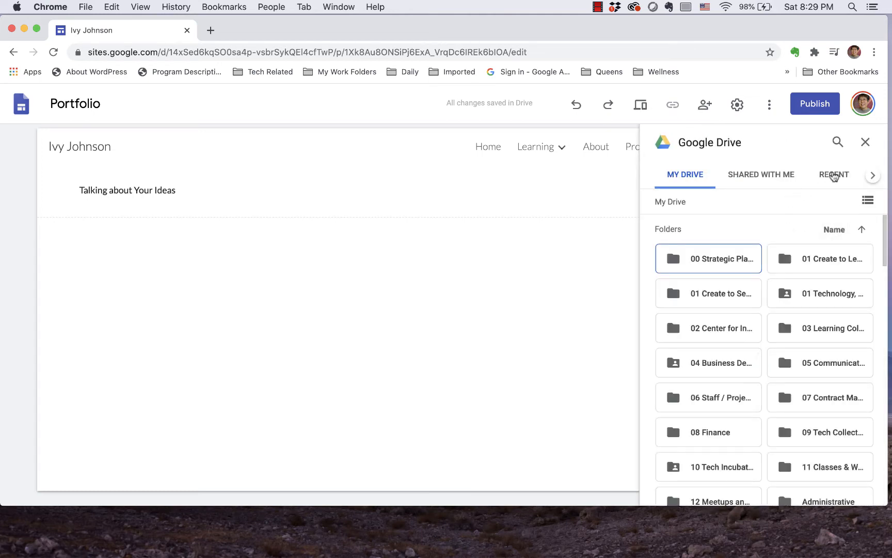
left_click(834, 176)
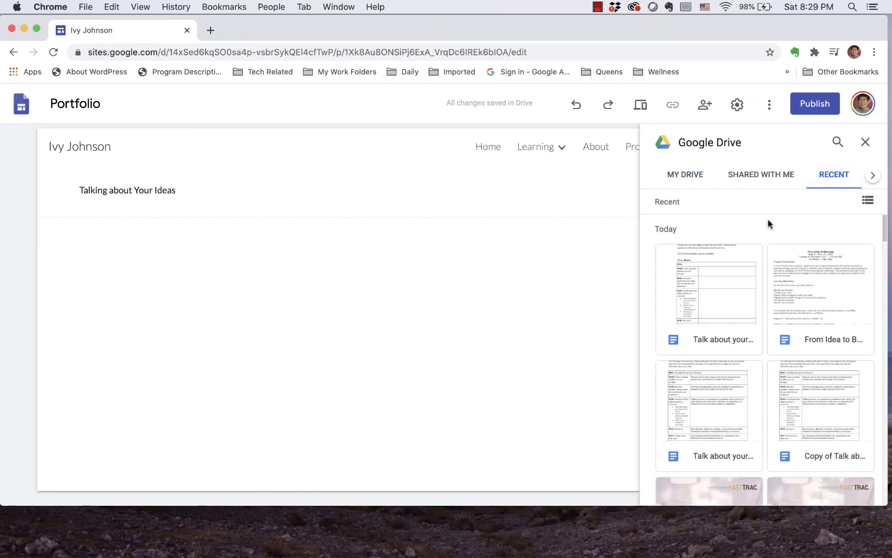
left_click(713, 277)
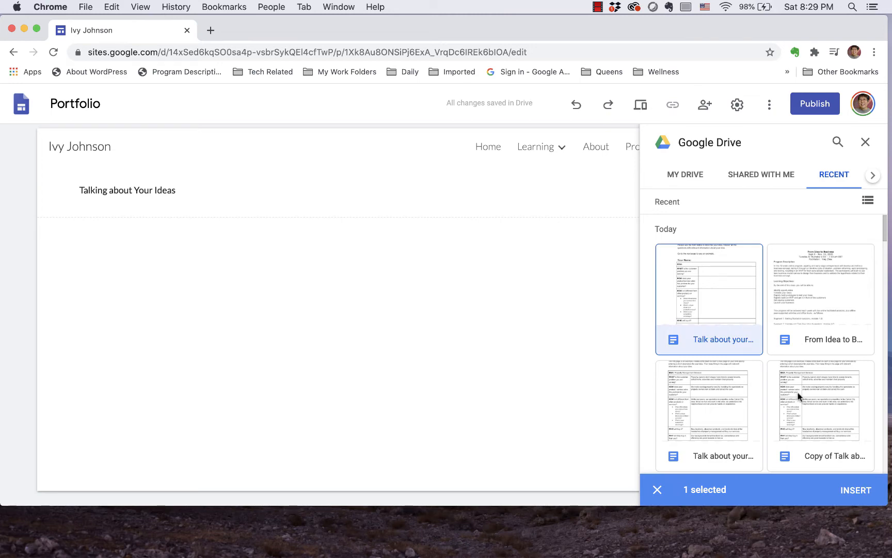
left_click(855, 490)
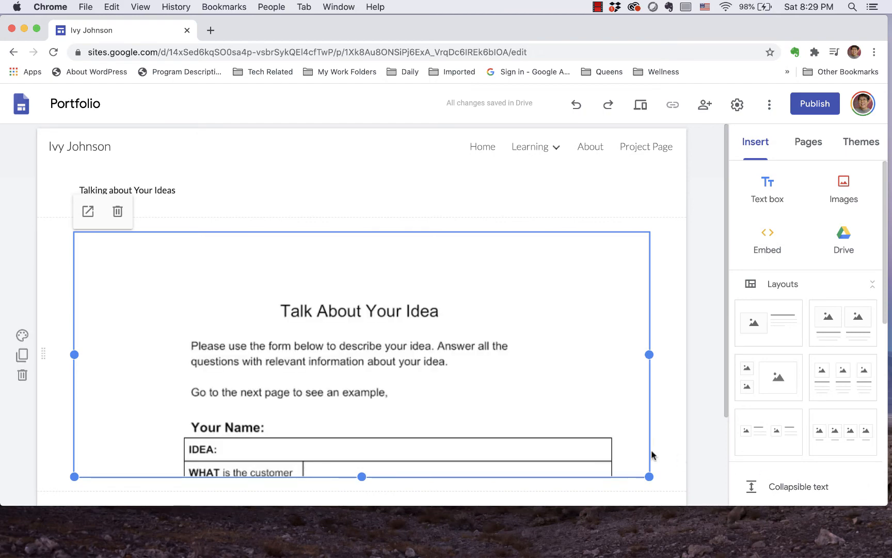
scroll(651, 455, "down", 3)
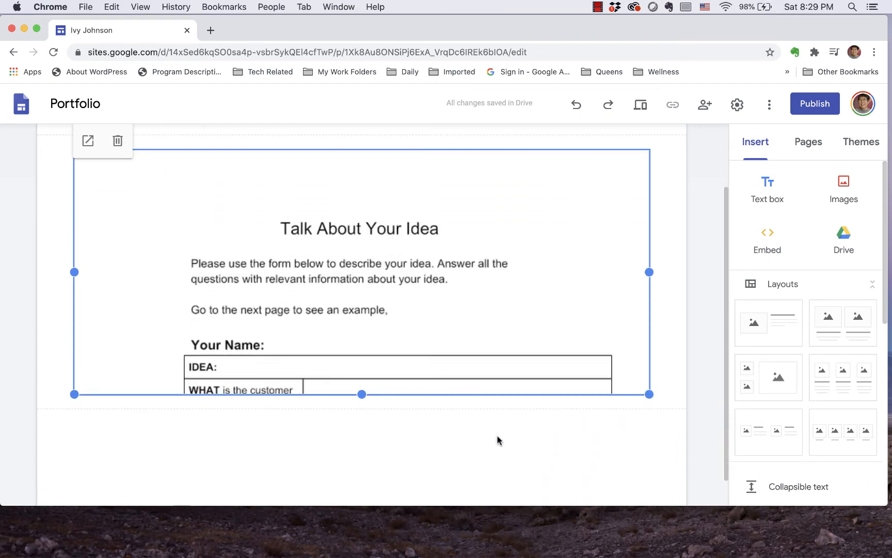
Step: Lengthen the embedded "Talk About Your Idea" document until the whole form table, down to the WHY row, fits in its frame
left_click_drag(362, 401, 364, 484)
scroll(396, 408, "down", 4)
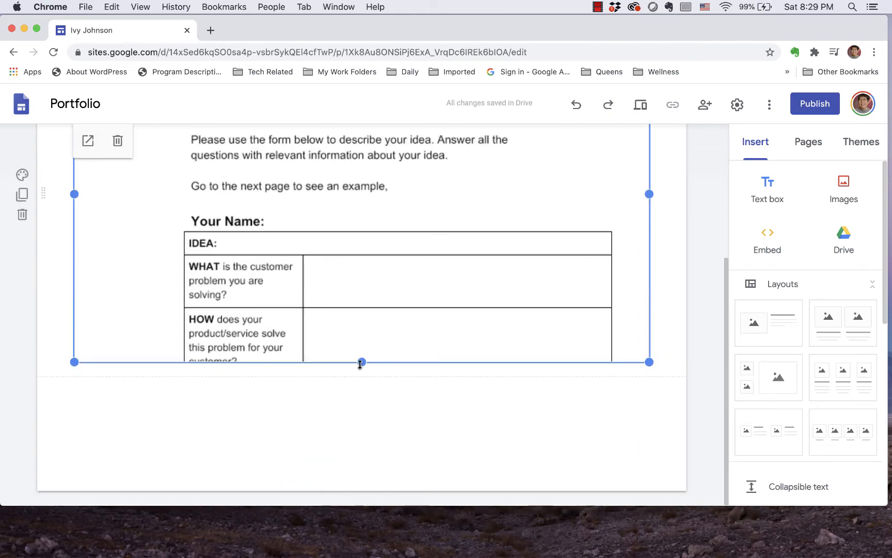
left_click_drag(361, 362, 361, 493)
scroll(369, 449, "down", 4)
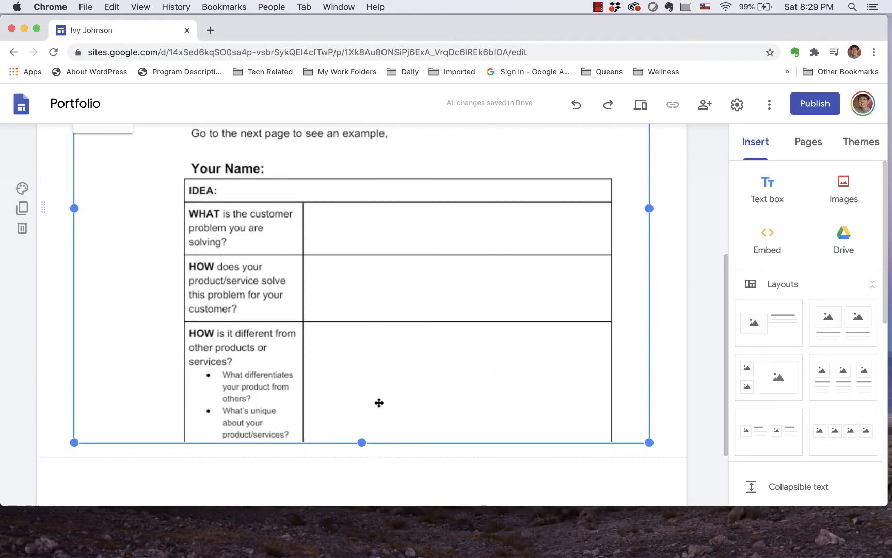
left_click_drag(362, 379, 367, 503)
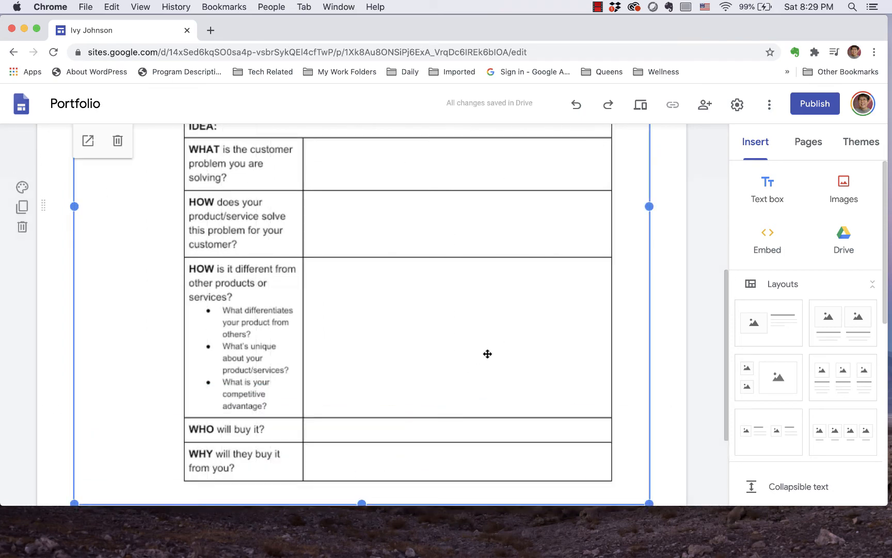
scroll(487, 353, "up", 5)
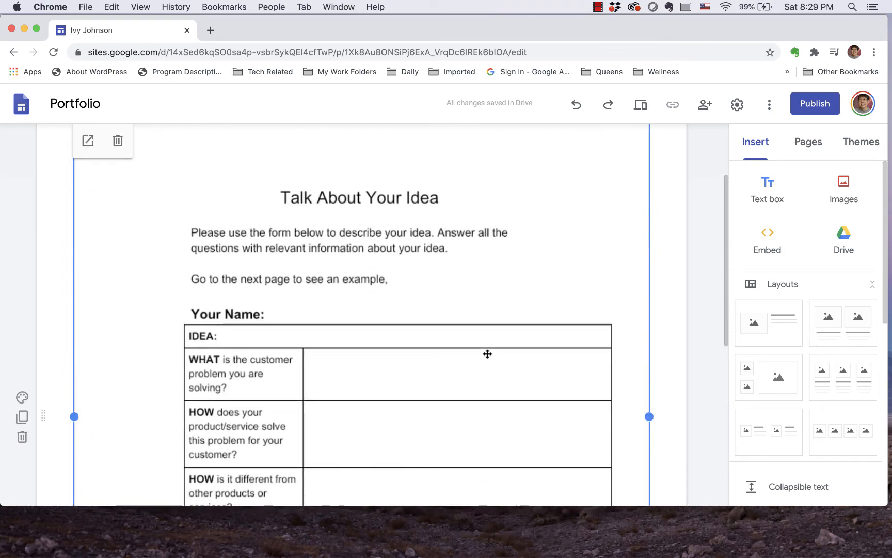
scroll(487, 354, "up", 2)
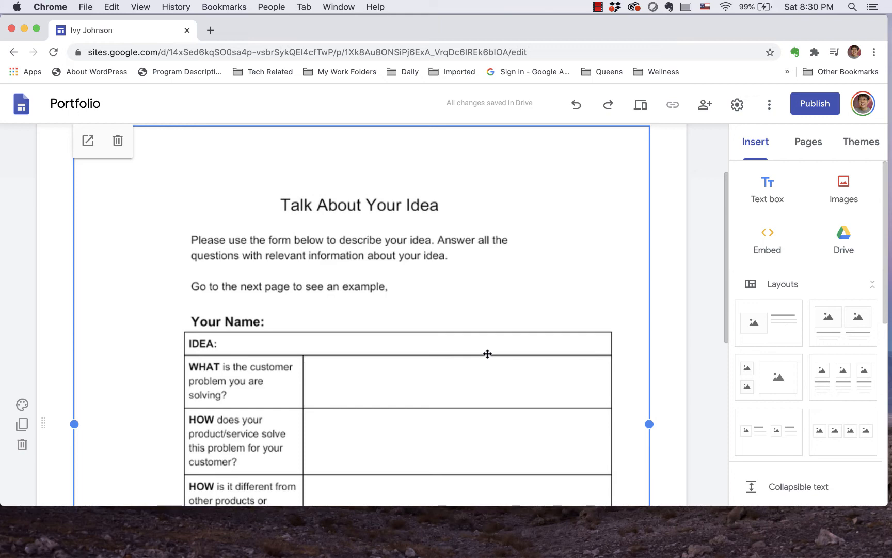
left_click(661, 281)
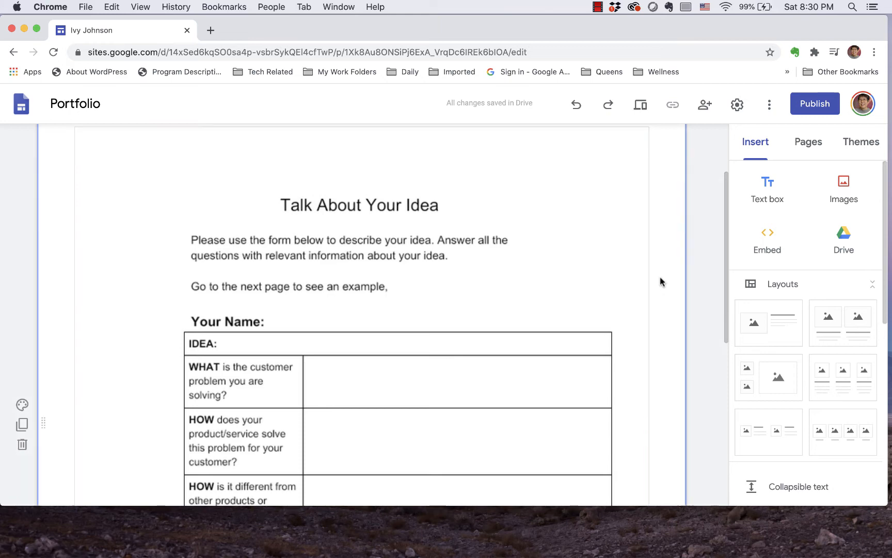
Step: Apply the Heading style to the "Talking about Your Ideas" text above the embedded document
scroll(657, 282, "up", 3)
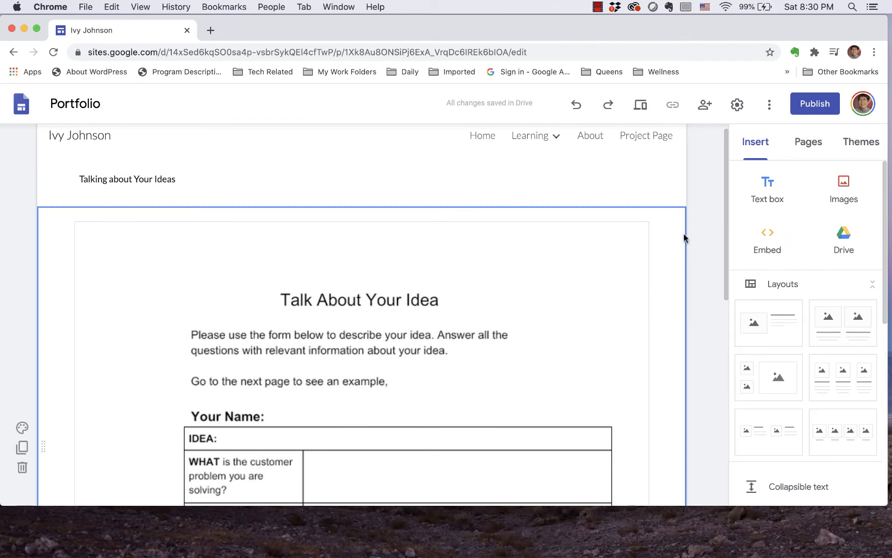
scroll(659, 257, "down", 10)
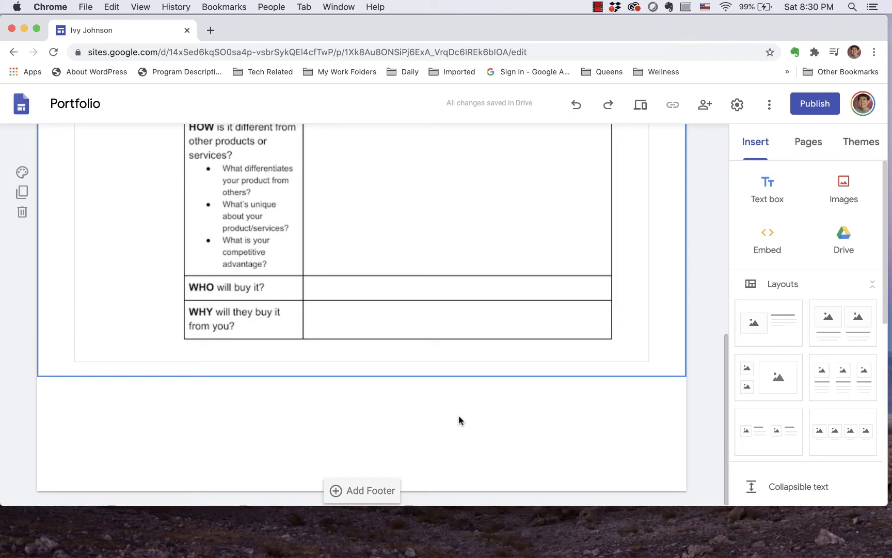
scroll(459, 420, "up", 10)
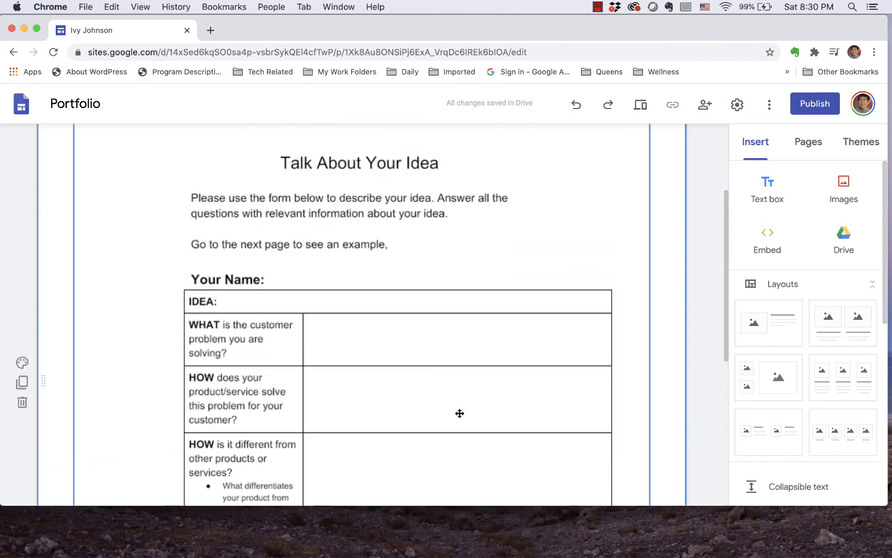
scroll(459, 413, "up", 5)
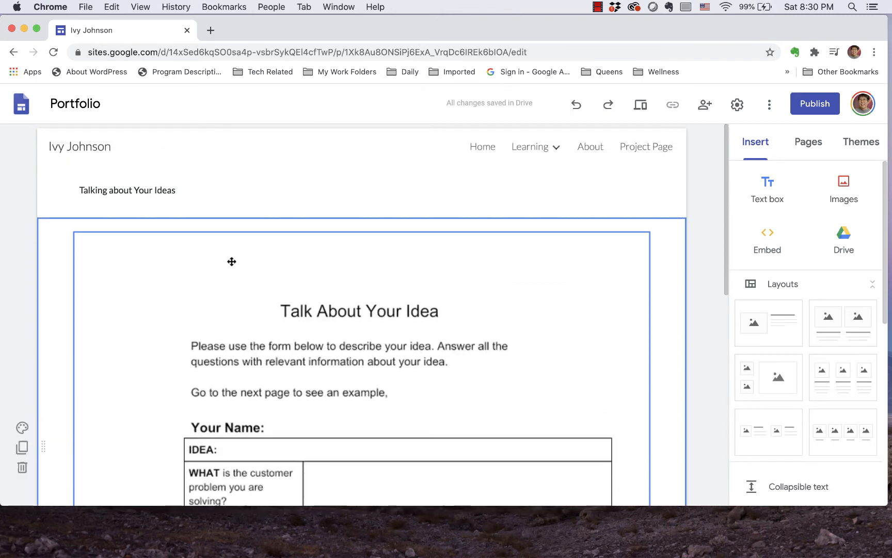
left_click(182, 192)
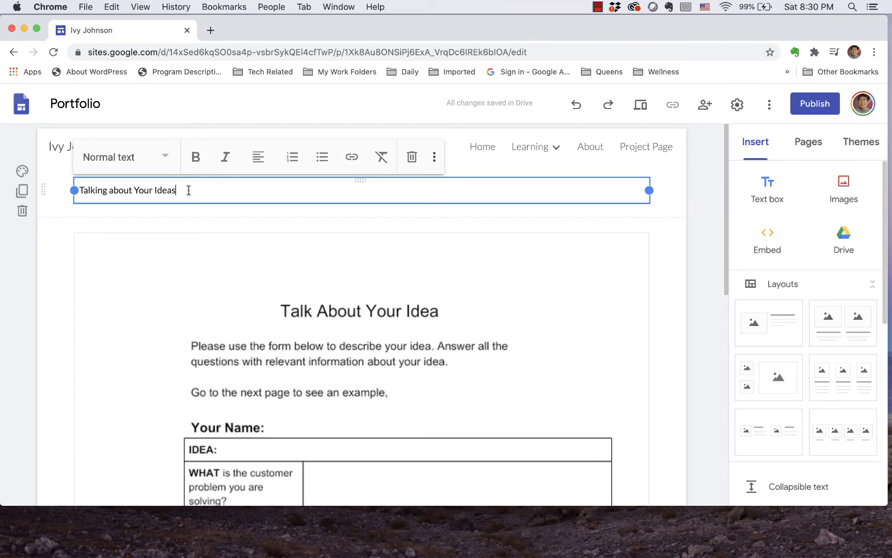
left_click_drag(182, 190, 71, 191)
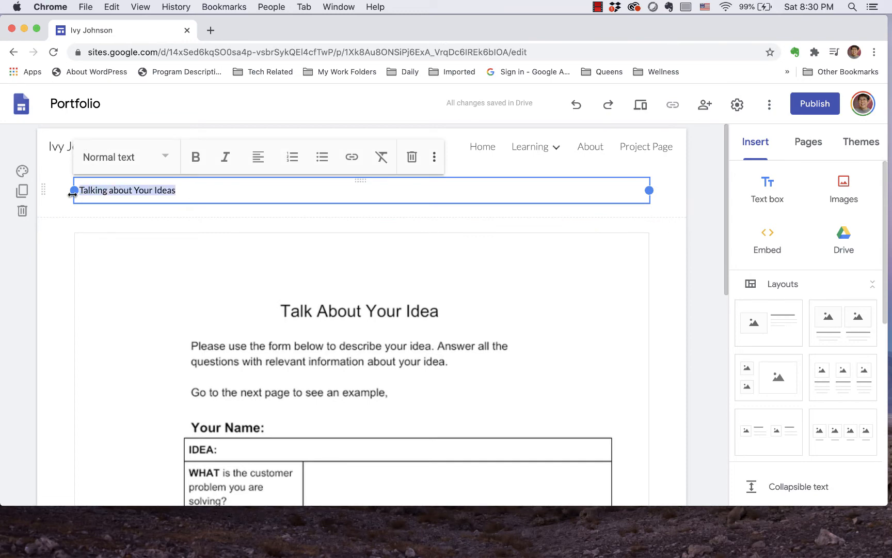
left_click(168, 157)
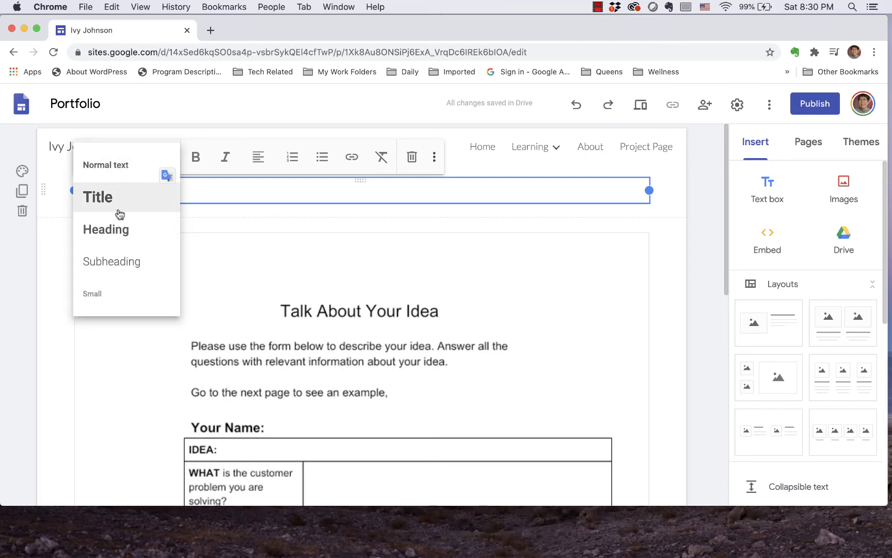
left_click(120, 230)
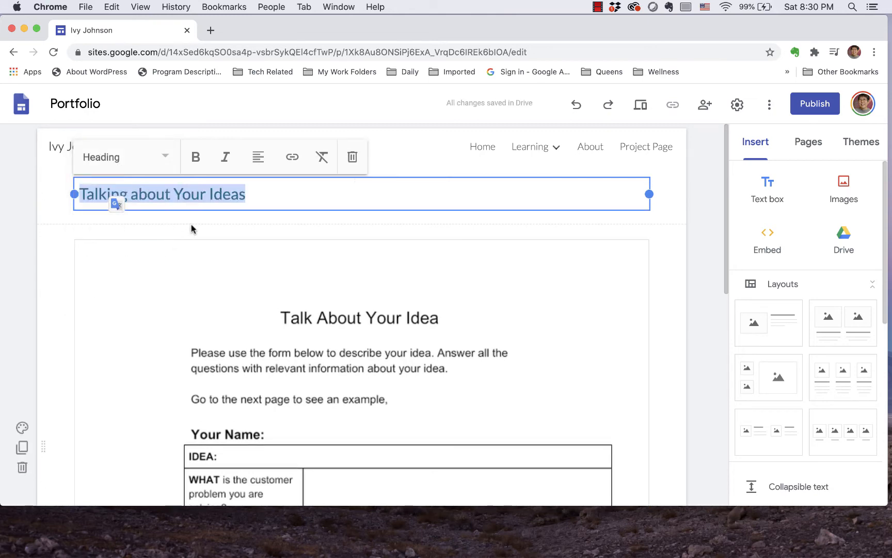
left_click(335, 193)
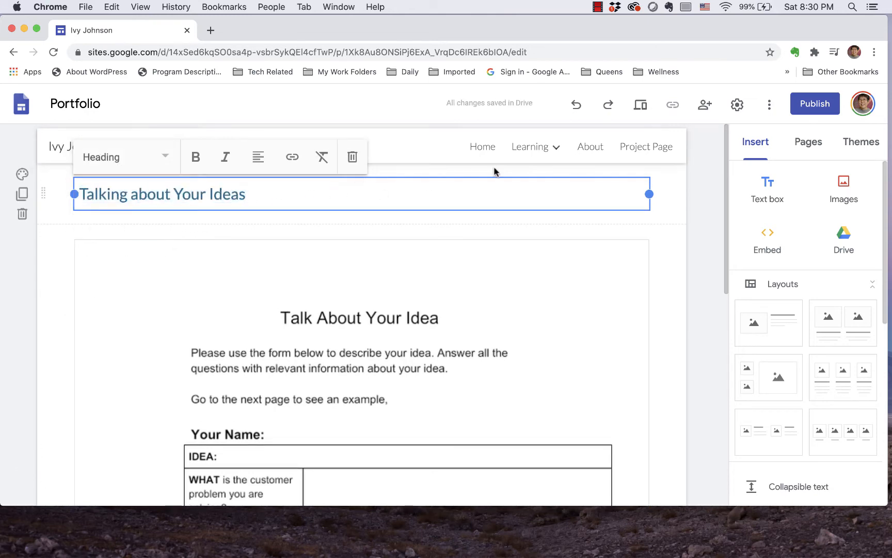
left_click(665, 219)
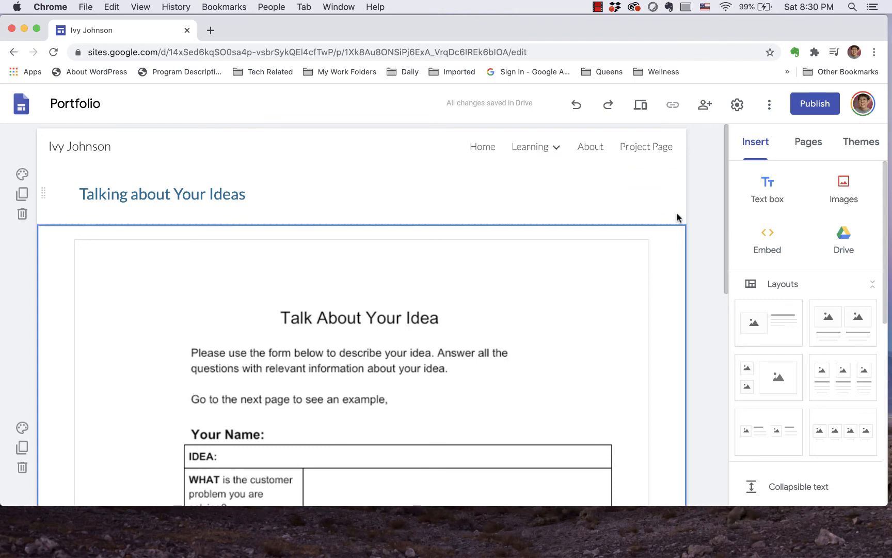
left_click(677, 216)
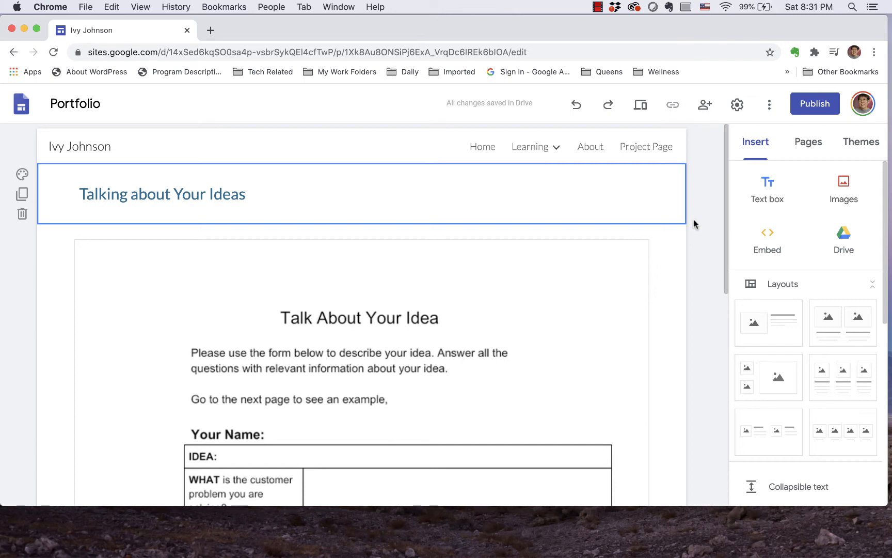
Step: Begin publishing the site and set who can view the published site to Restricted
left_click(815, 104)
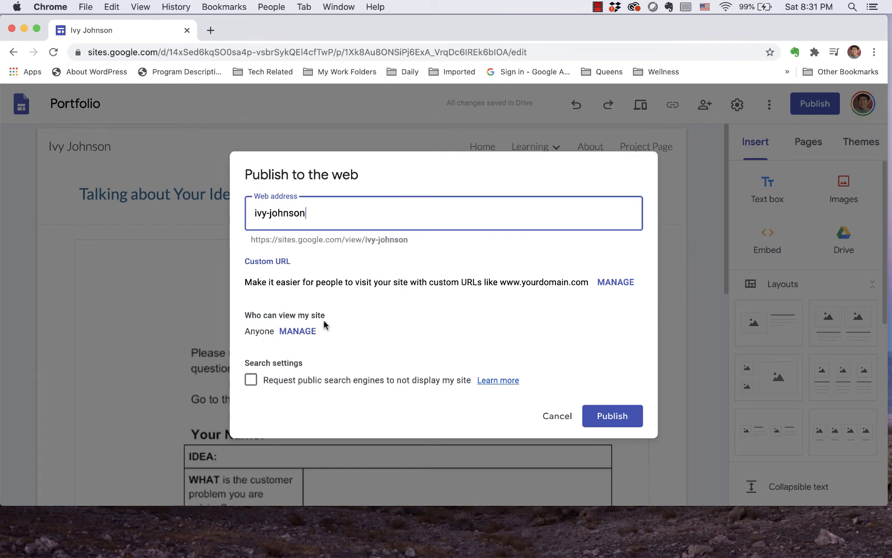
left_click(298, 332)
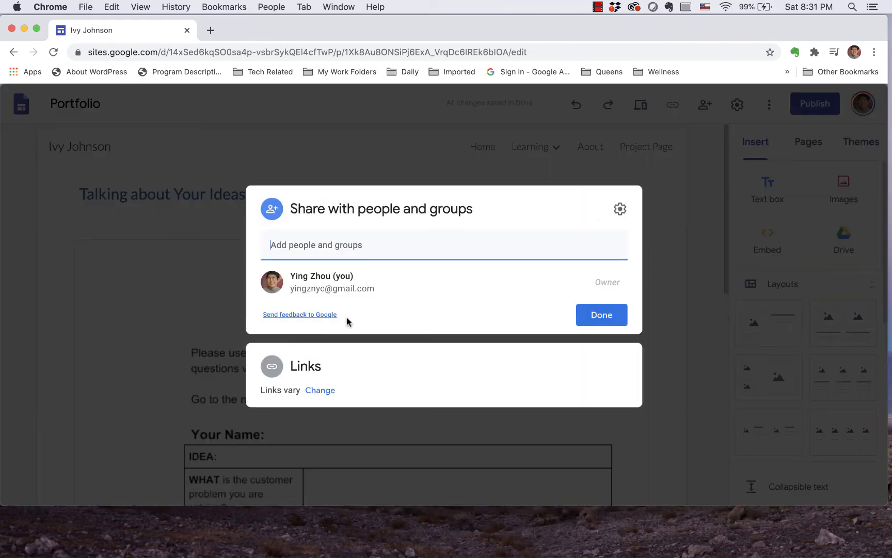
left_click(322, 391)
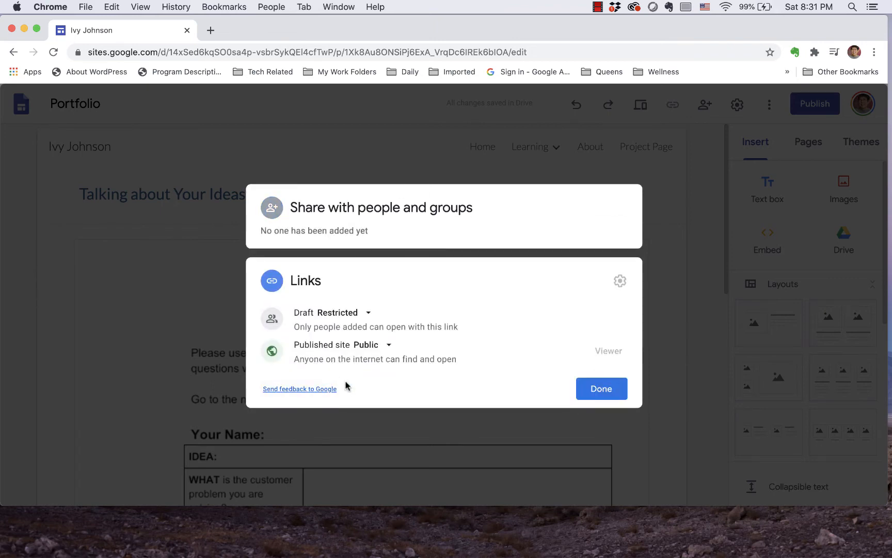
left_click(390, 347)
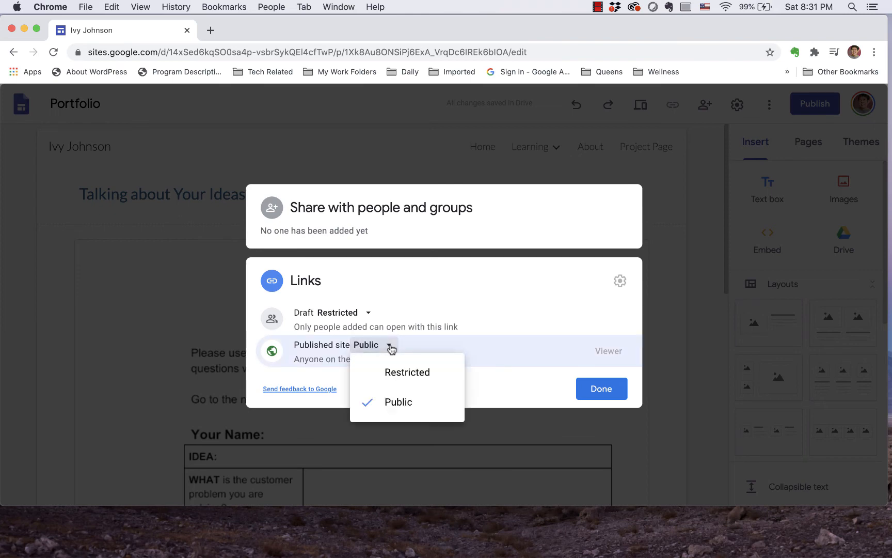
left_click(402, 377)
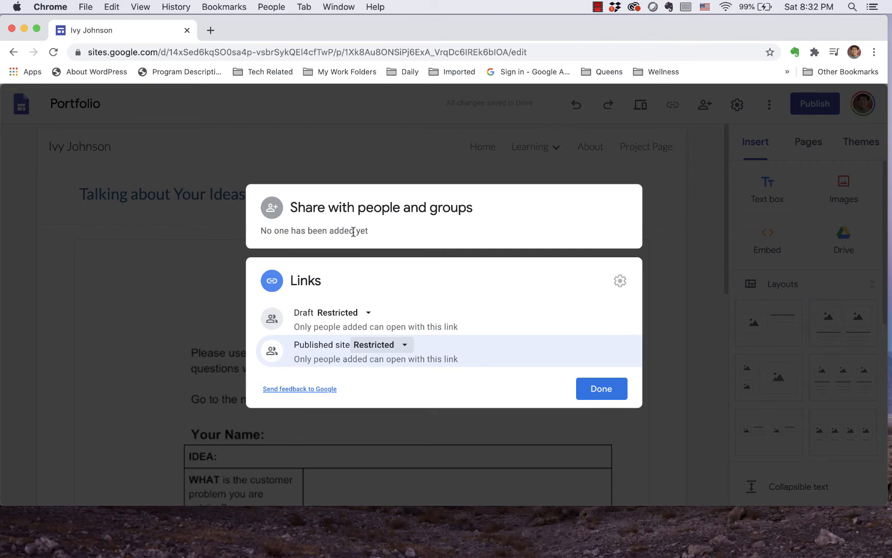
left_click(407, 347)
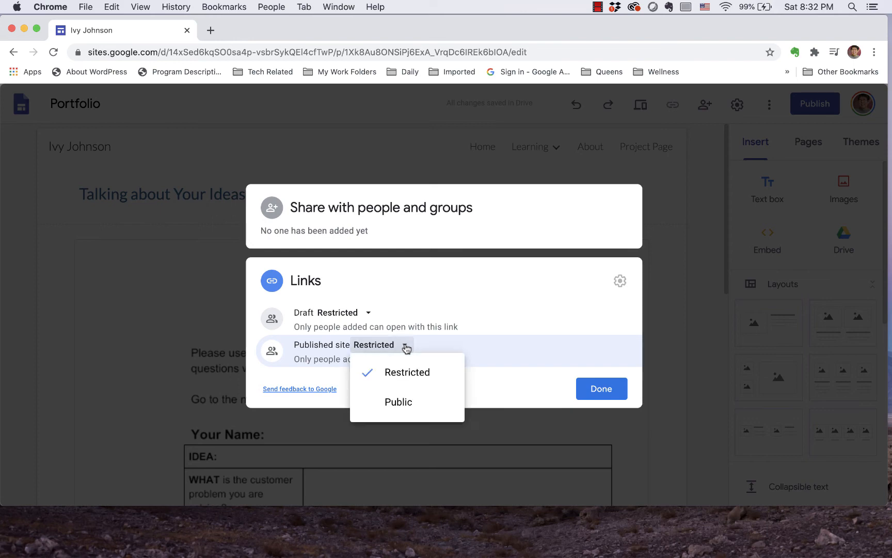
left_click(405, 346)
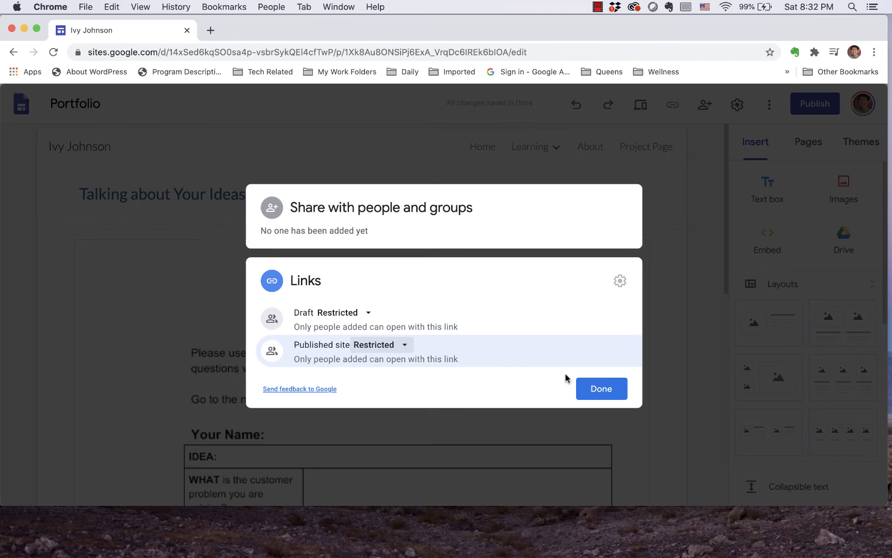
left_click(600, 394)
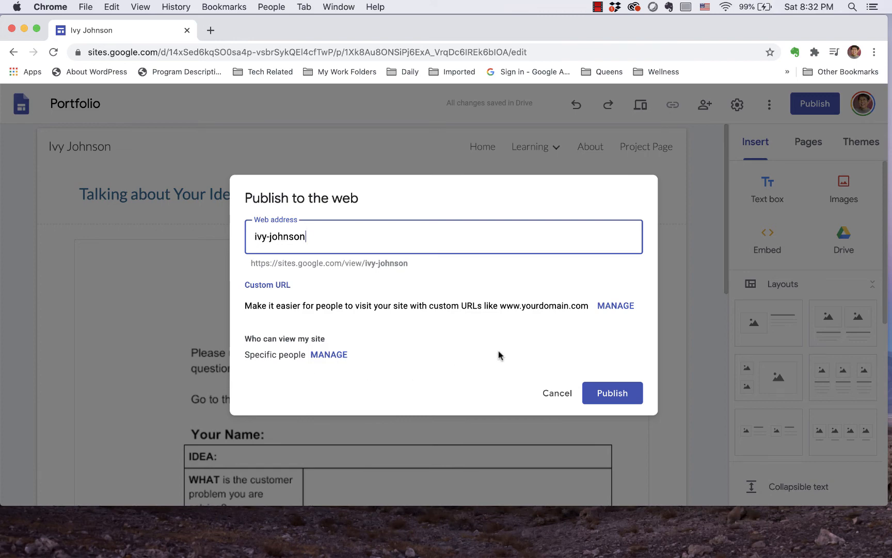
Step: Copy the full site URL shown below the web address and publish the site
left_click(248, 266)
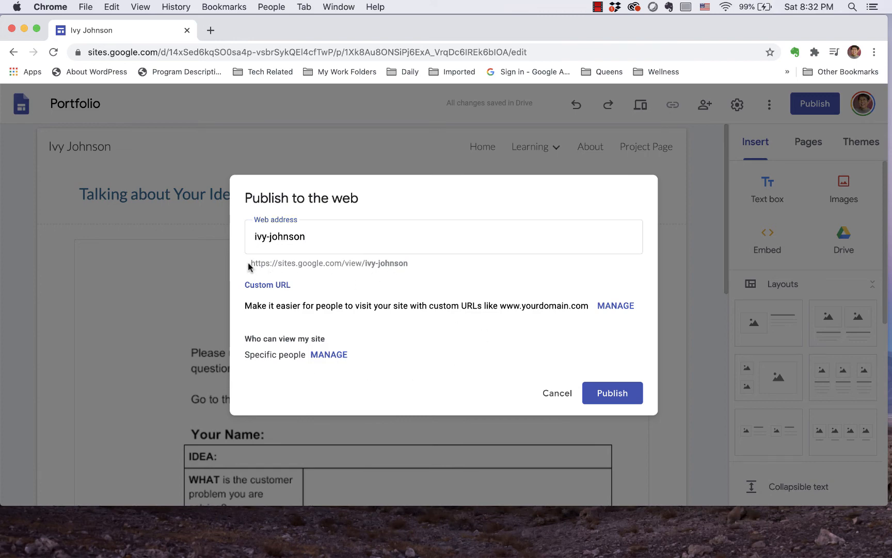
left_click_drag(248, 266, 298, 267)
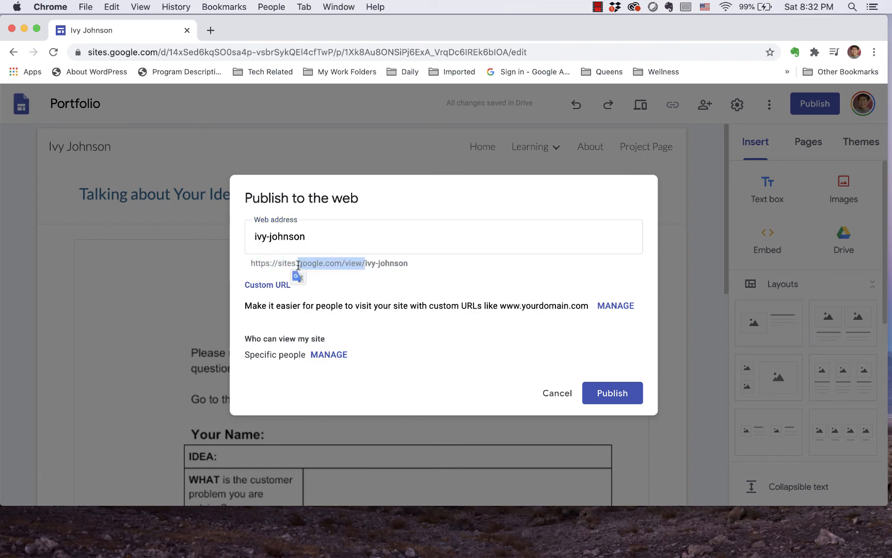
left_click(413, 262)
mouse_move(412, 263)
left_mouse_down()
mouse_move(320, 267)
mouse_move(405, 273)
left_mouse_up()
left_click(424, 265)
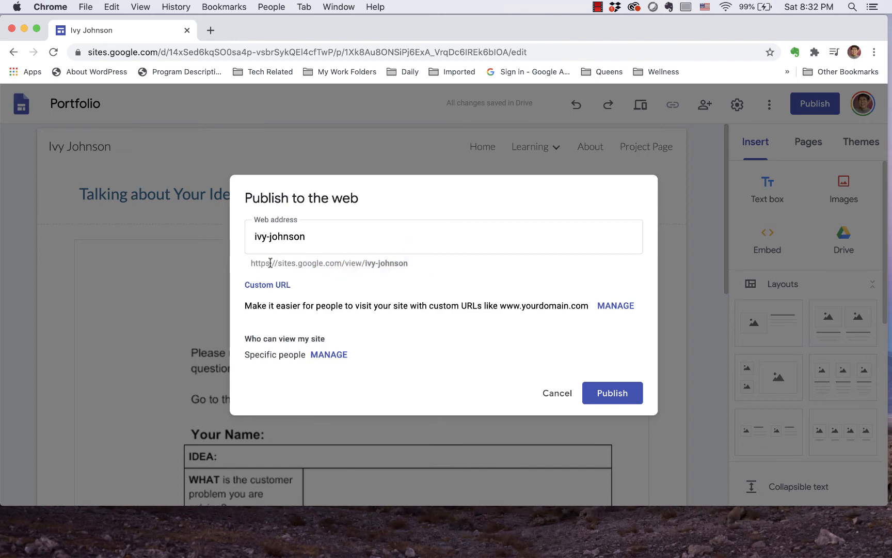
left_click_drag(249, 264, 408, 263)
key("super+c")
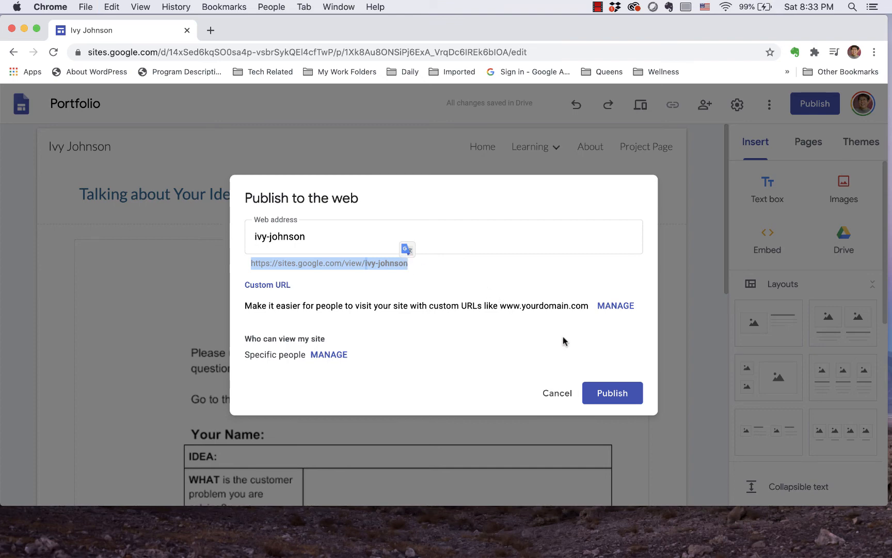
left_click(615, 396)
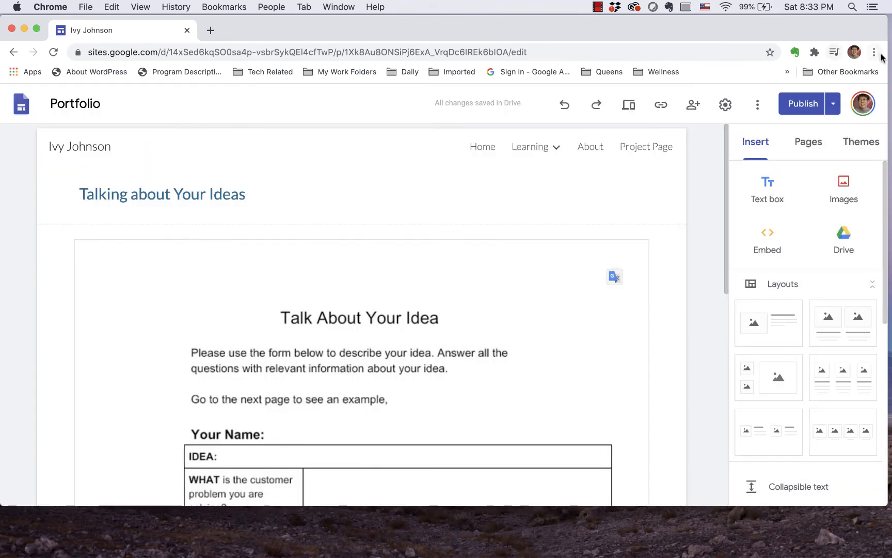
Step: Open the copied address of the published site in a new Chrome incognito window
left_click(874, 52)
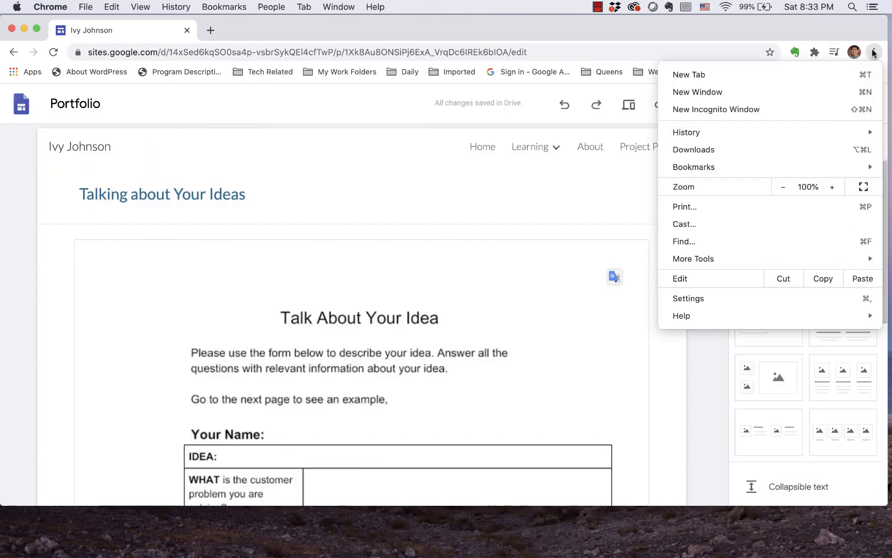
left_click(753, 109)
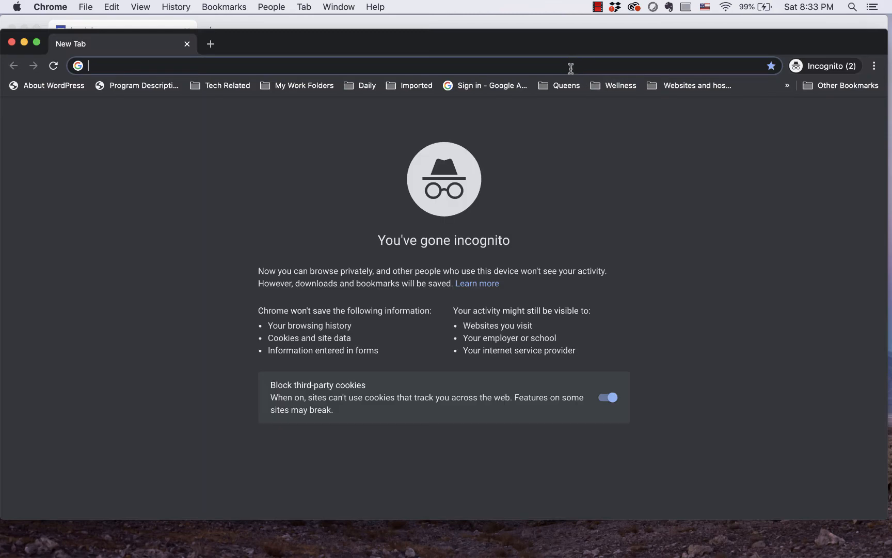
key("super+v")
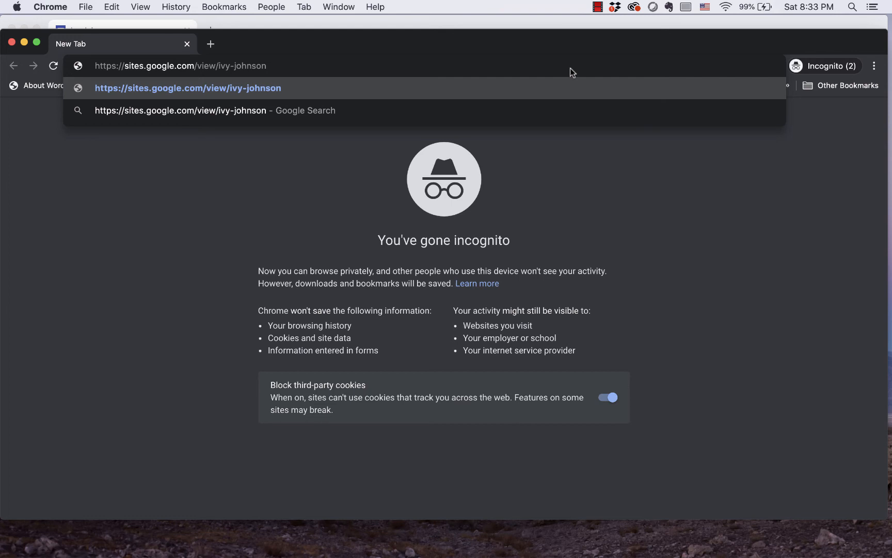
key("Return")
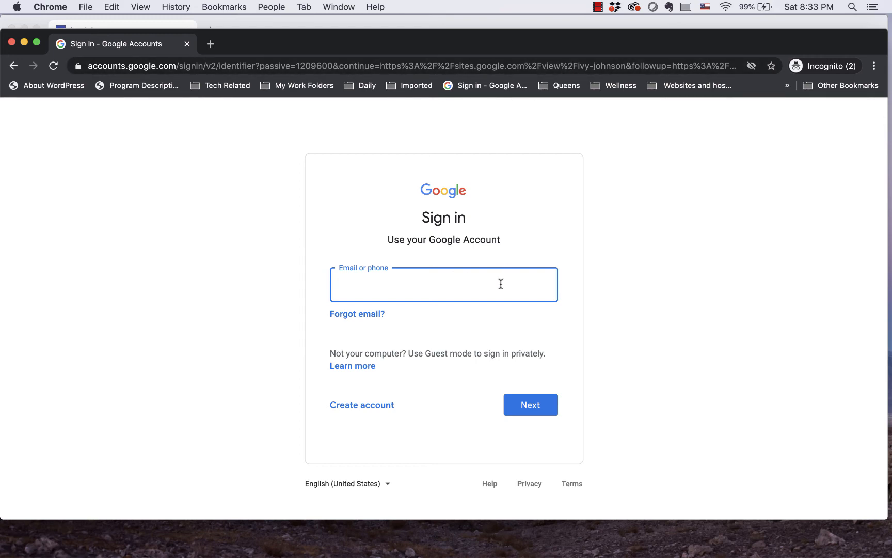
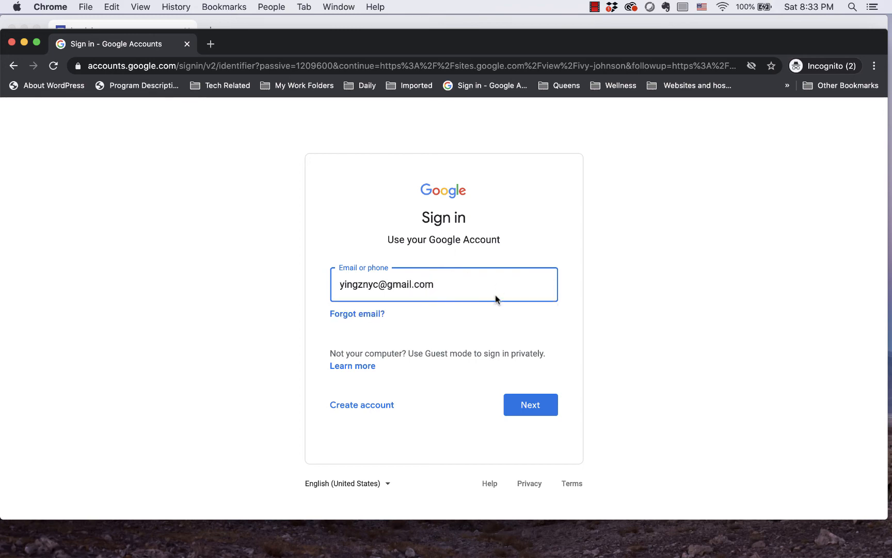
Step: Sign in to Google with the account e-mail and password to view the restricted published site, and close the incognito window
left_click(539, 406)
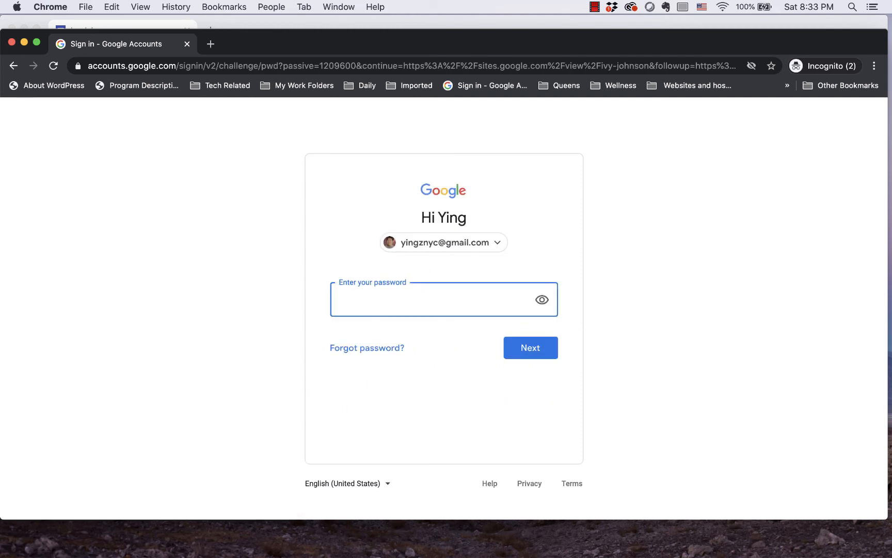
type("•••••••••••••••••")
left_click(532, 348)
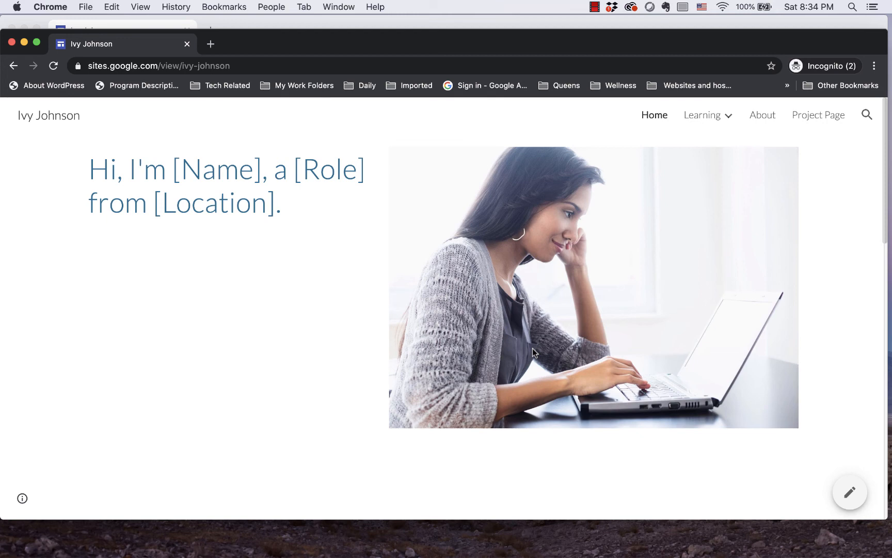
left_click(12, 43)
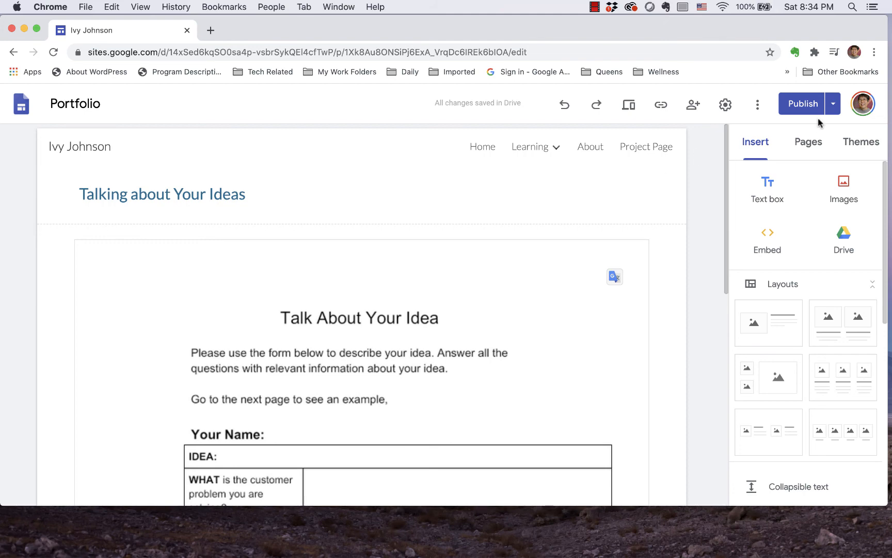
Step: Unpublish the Portfolio site and confirm taking it offline
left_click(832, 104)
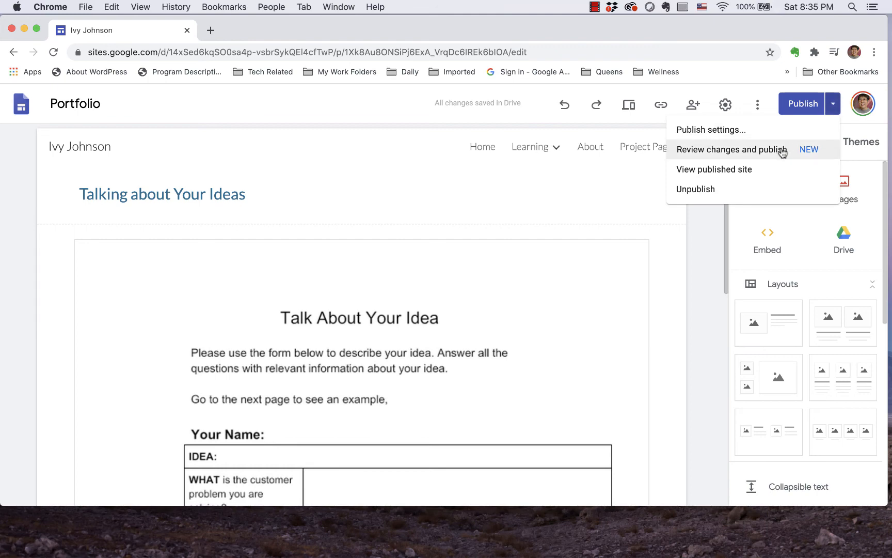
left_click(705, 191)
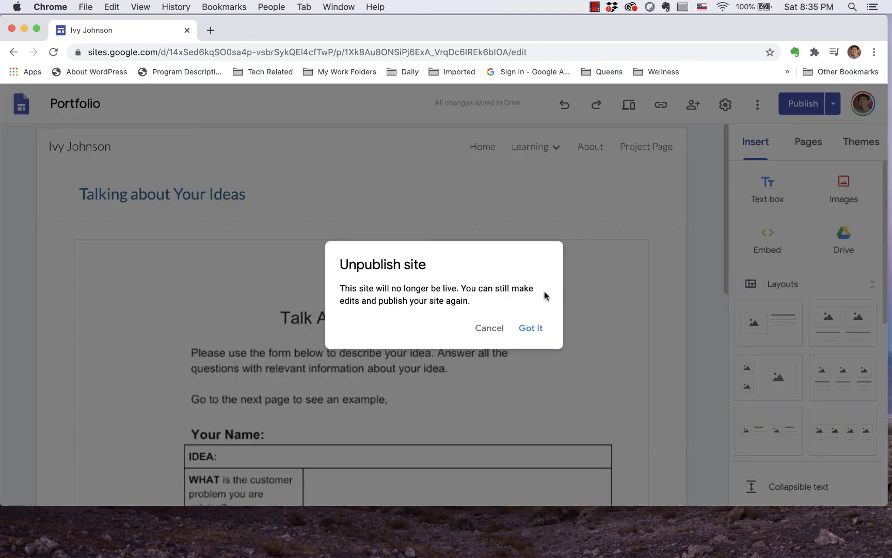
left_click(522, 324)
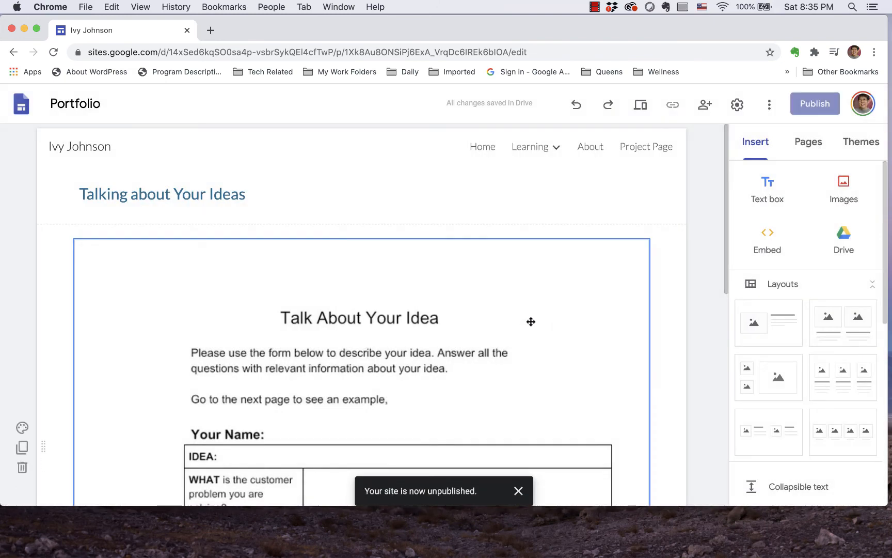
Step: Check the copied site address in a new incognito window after unpublishing, and close that window
left_click(875, 52)
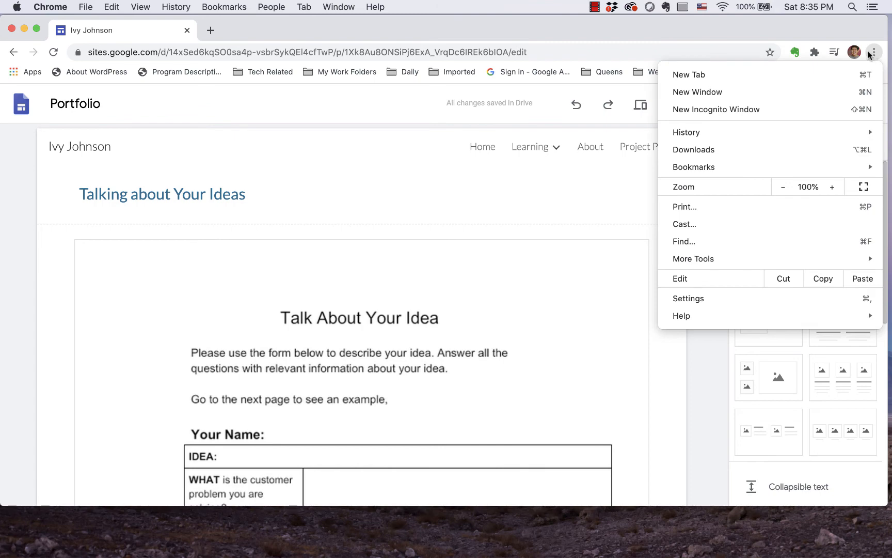
left_click(723, 111)
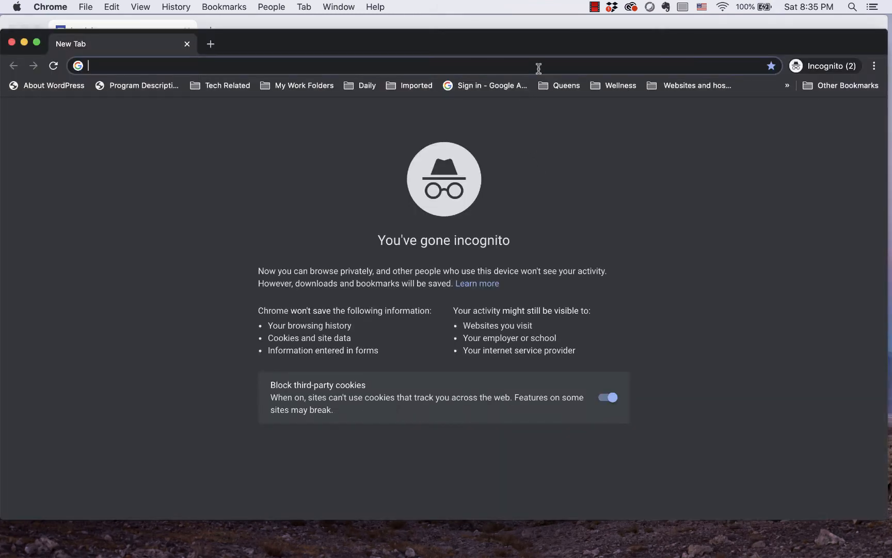
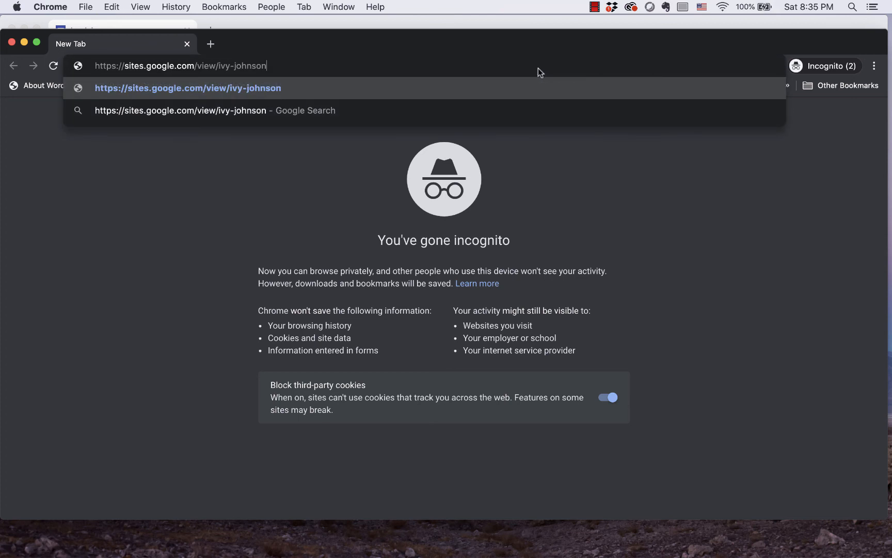
key("Return")
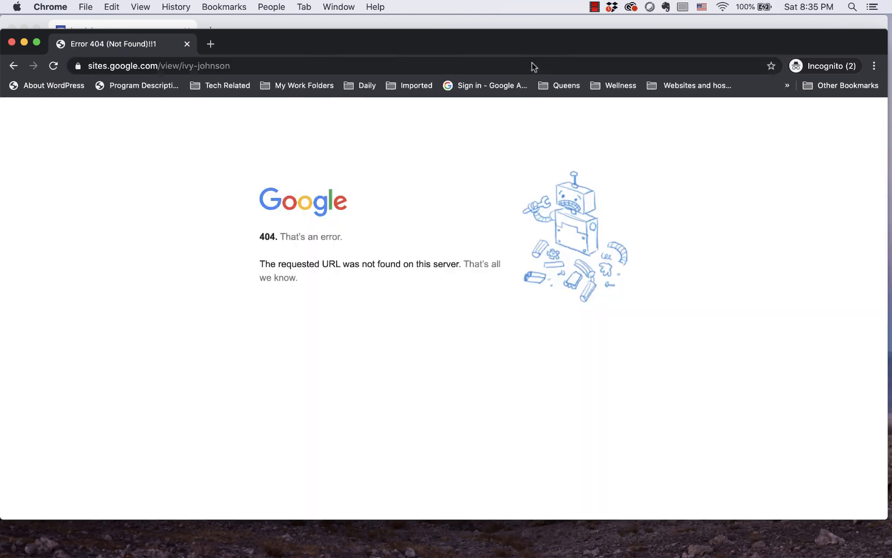
left_click(12, 43)
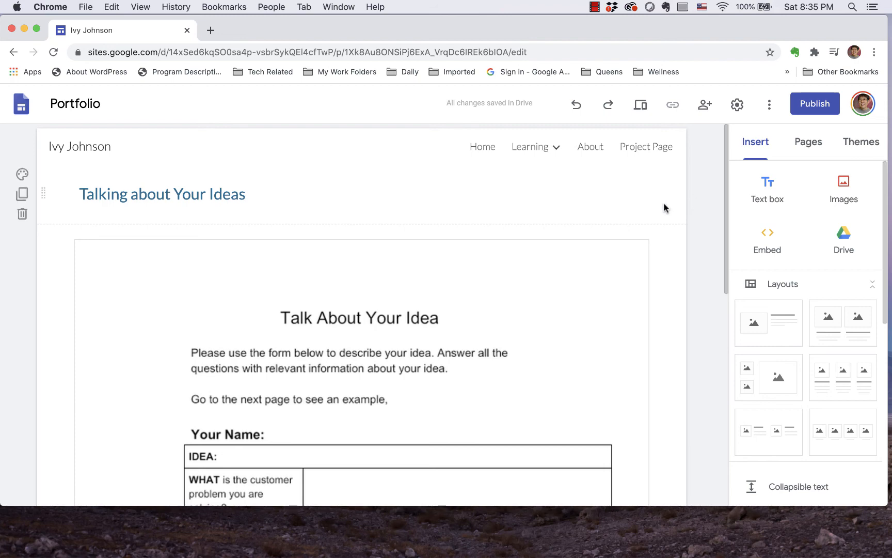
Step: View the About and Project Page template pages and hide the About page from the site navigation
left_click(590, 147)
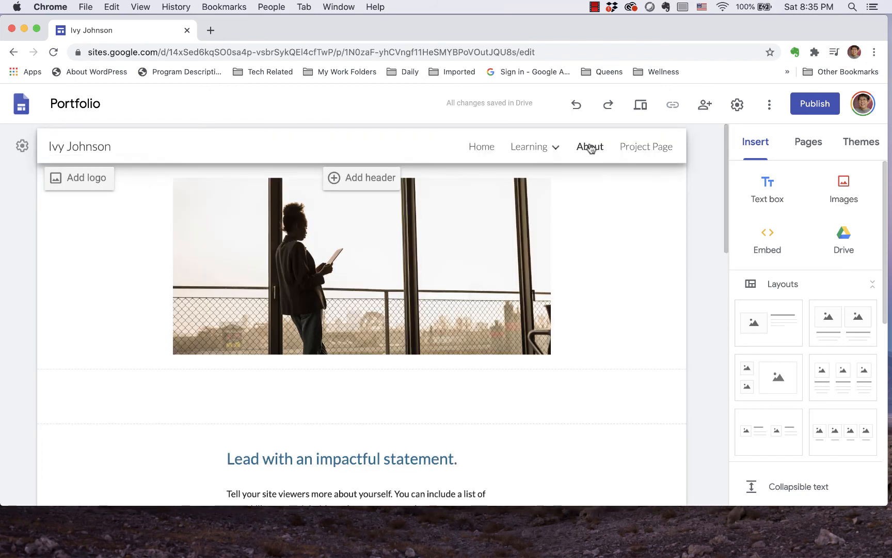
left_click(648, 149)
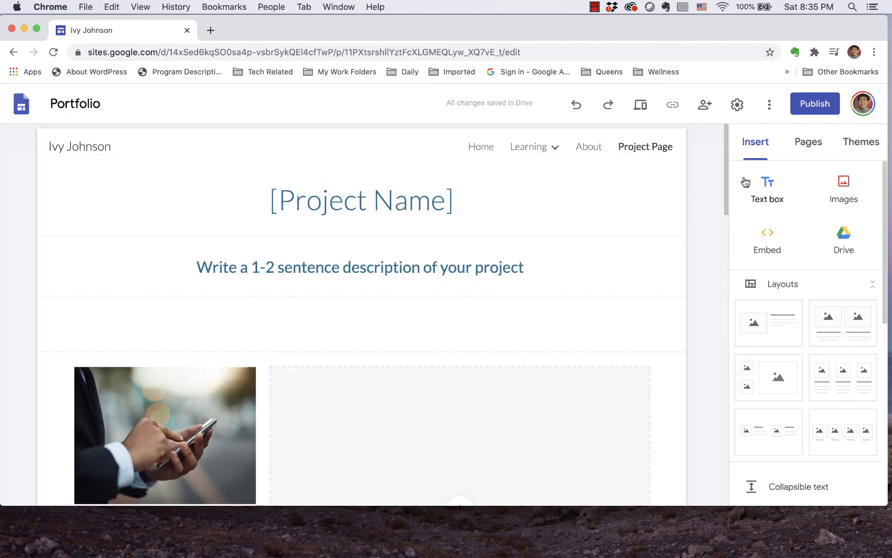
left_click(808, 146)
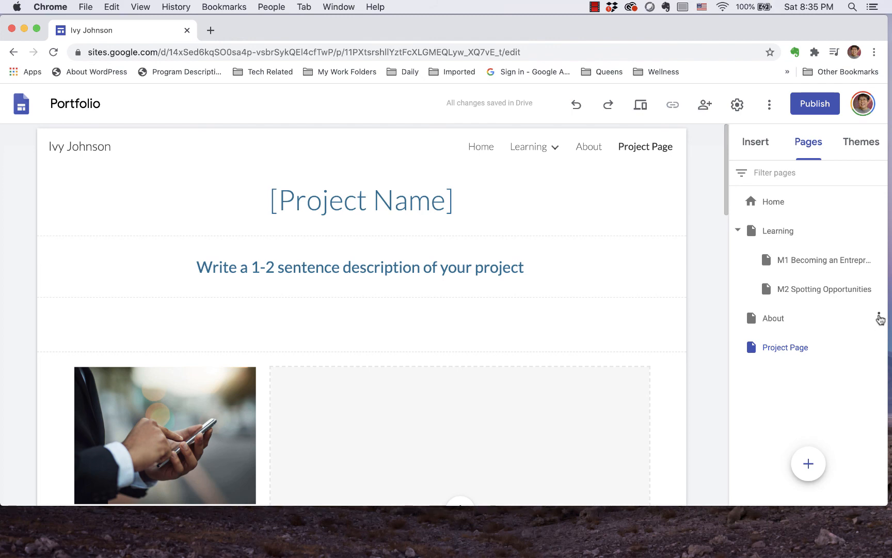
left_click(879, 317)
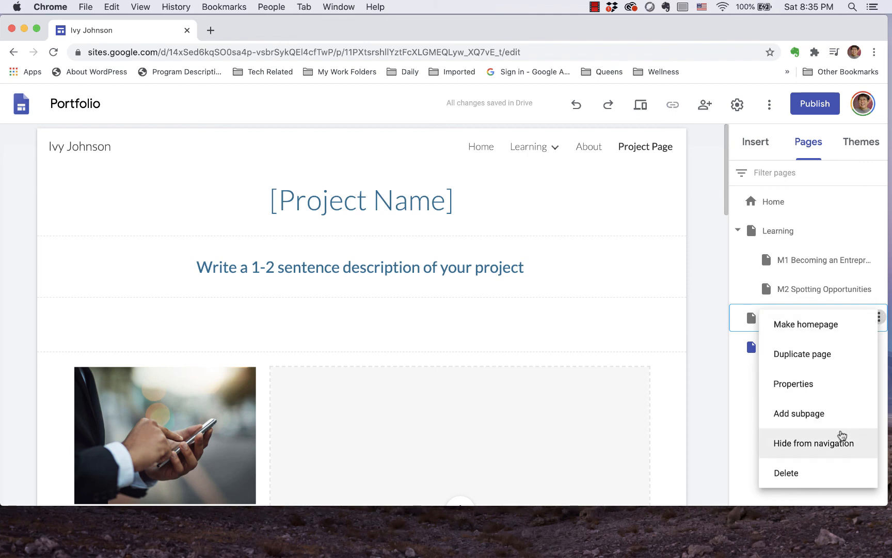
left_click(841, 445)
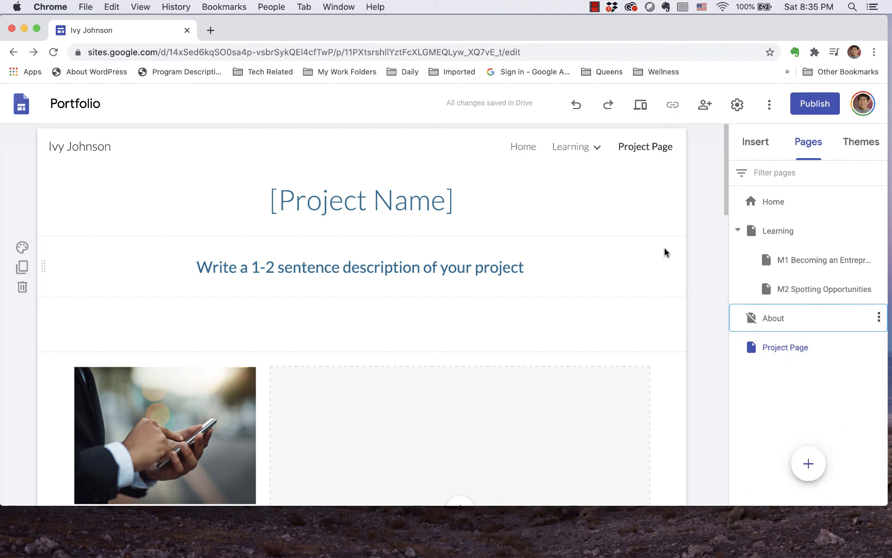
Step: Hide Project Page from the site navigation and go to the Home page
mouse_move(607, 158)
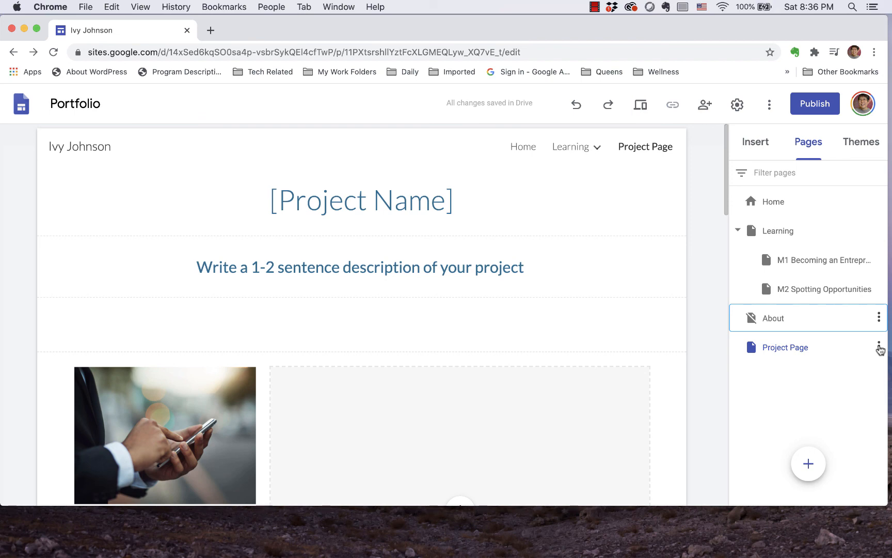
left_click(878, 347)
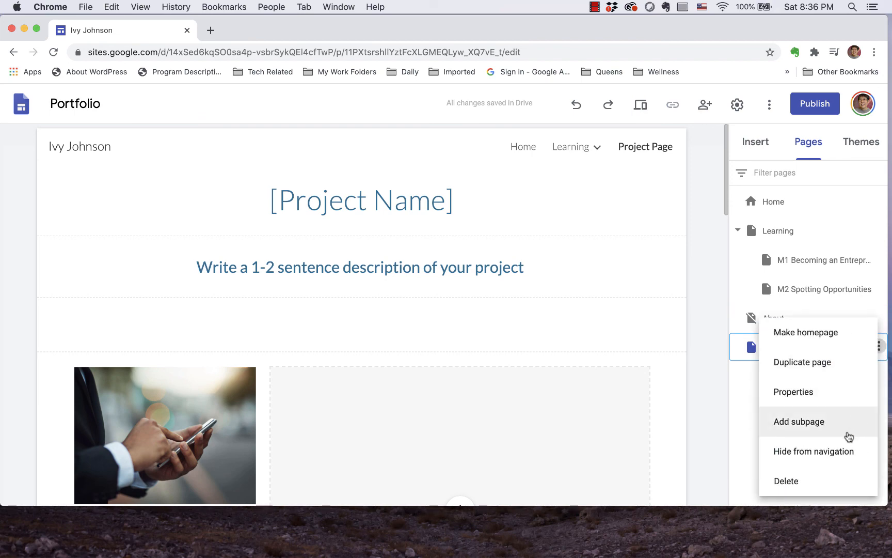
left_click(836, 449)
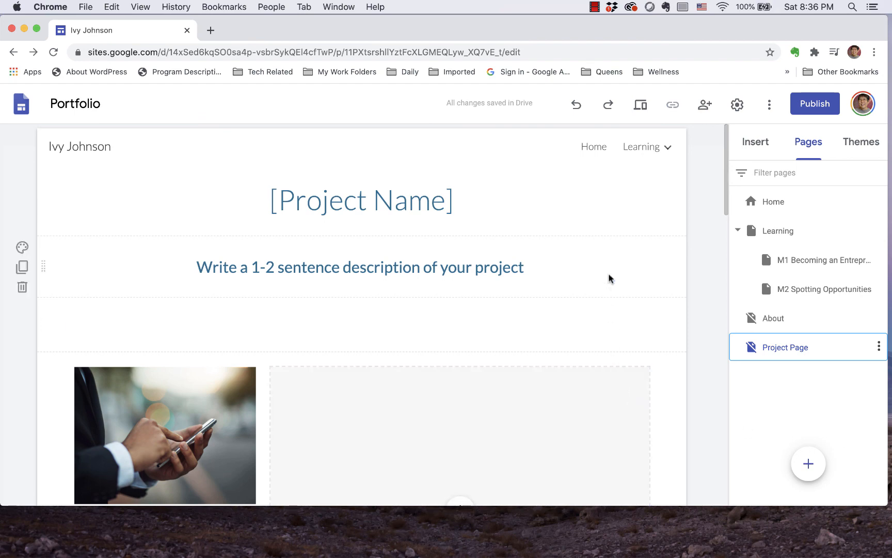
left_click(594, 148)
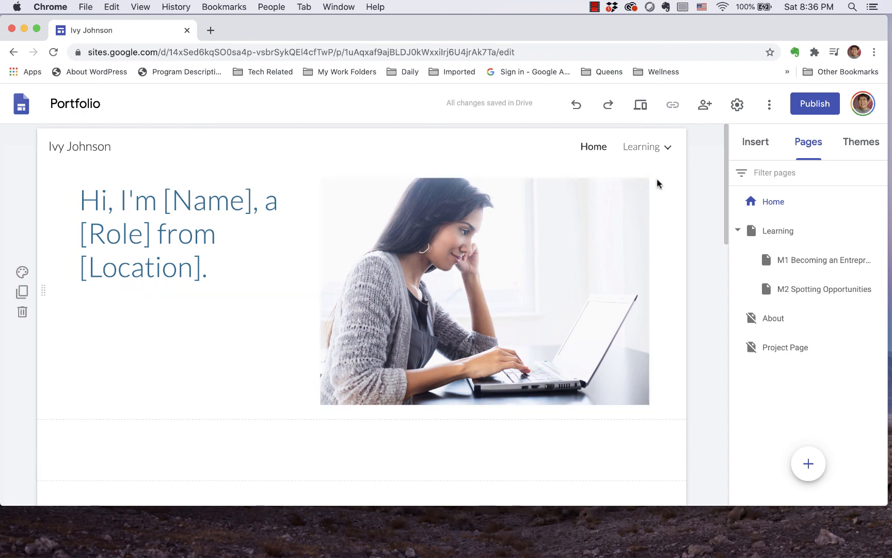
left_click(667, 149)
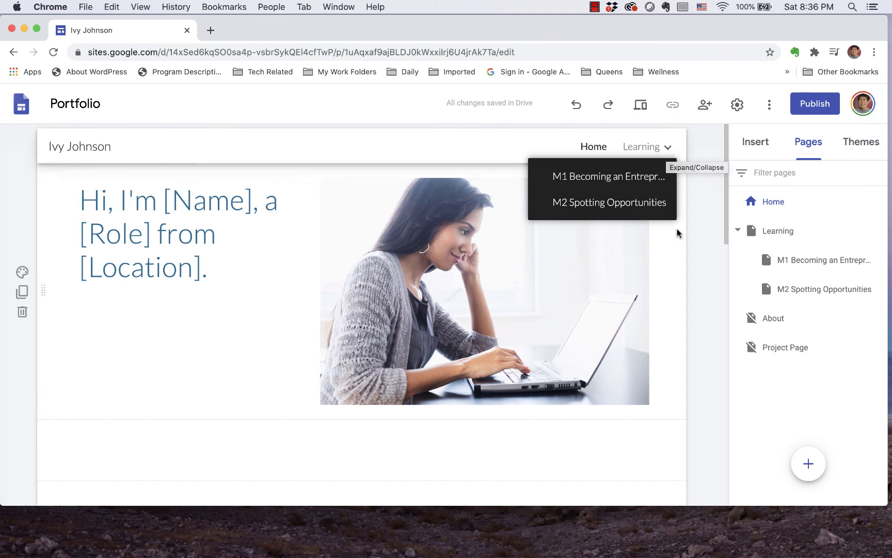
Step: Publish the site again under the same web address with the published site's access set to Public and the draft left Restricted
left_click(815, 104)
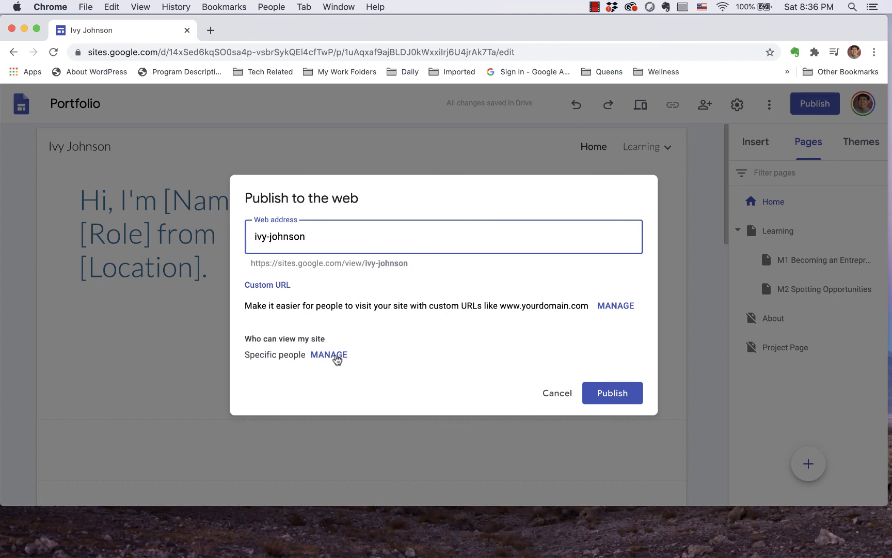
left_click(335, 355)
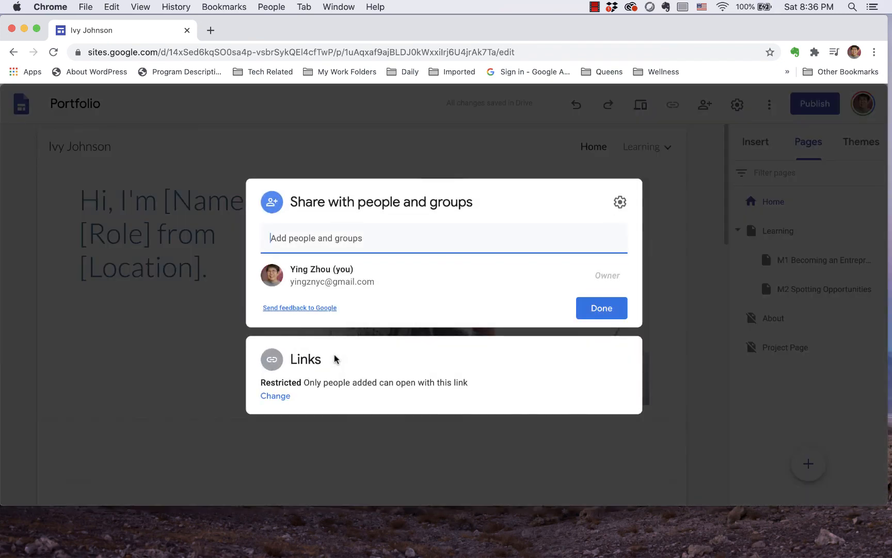
left_click(282, 402)
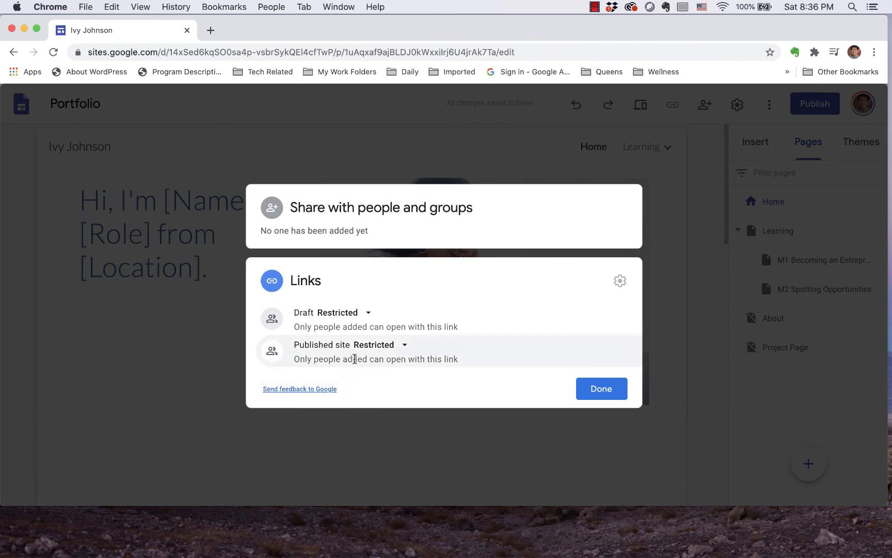
left_click(406, 346)
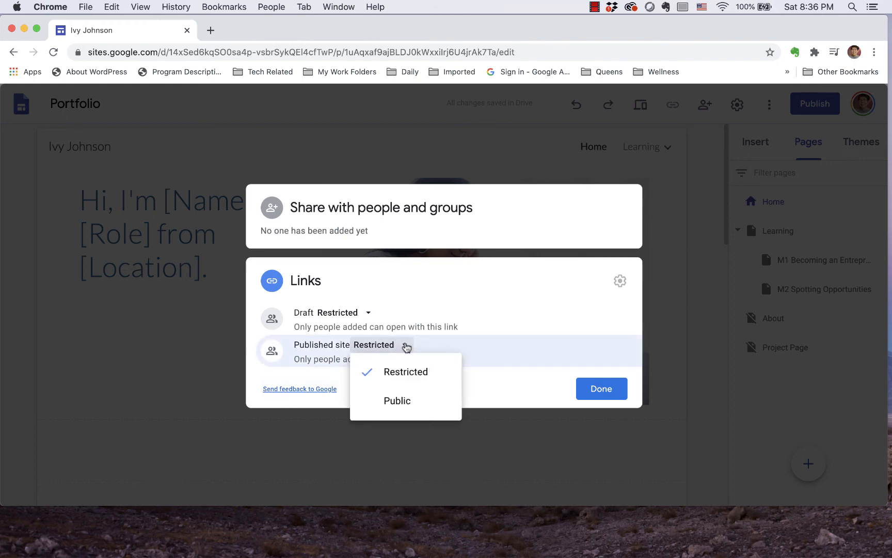
left_click(399, 403)
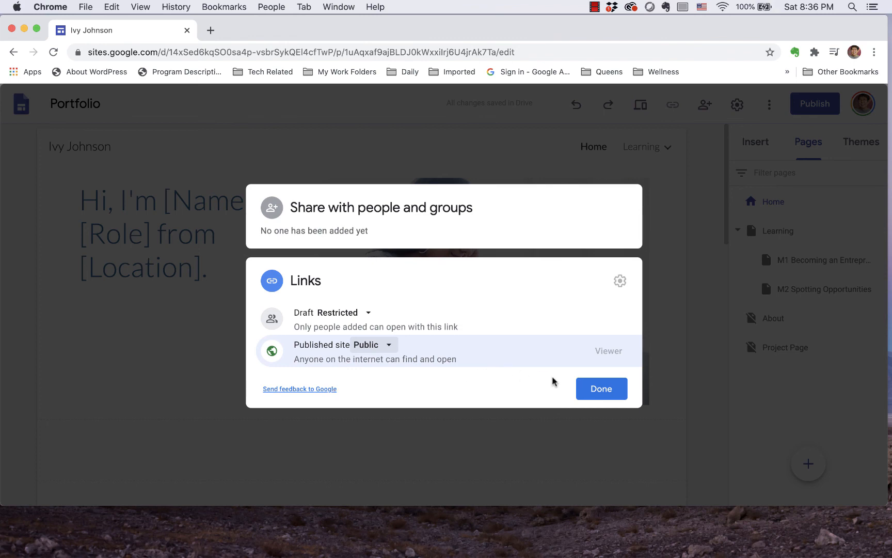
left_click(601, 391)
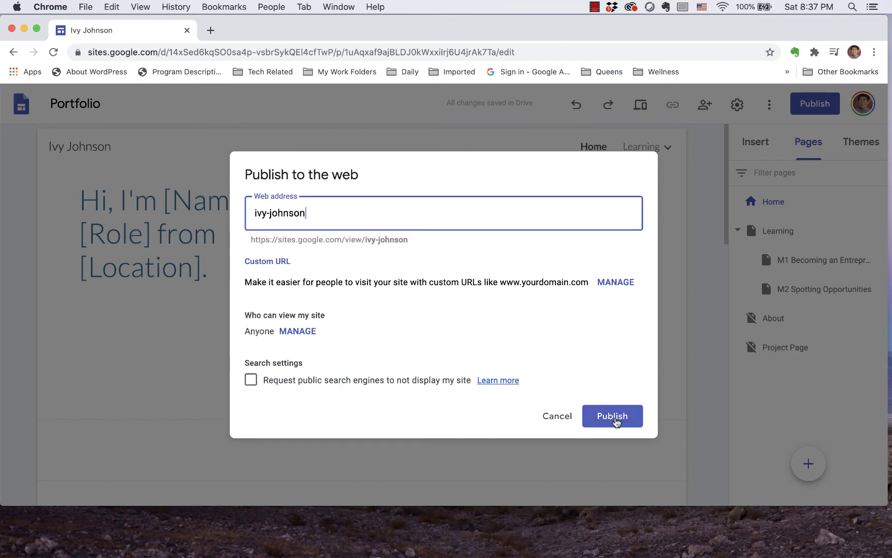
left_click(614, 418)
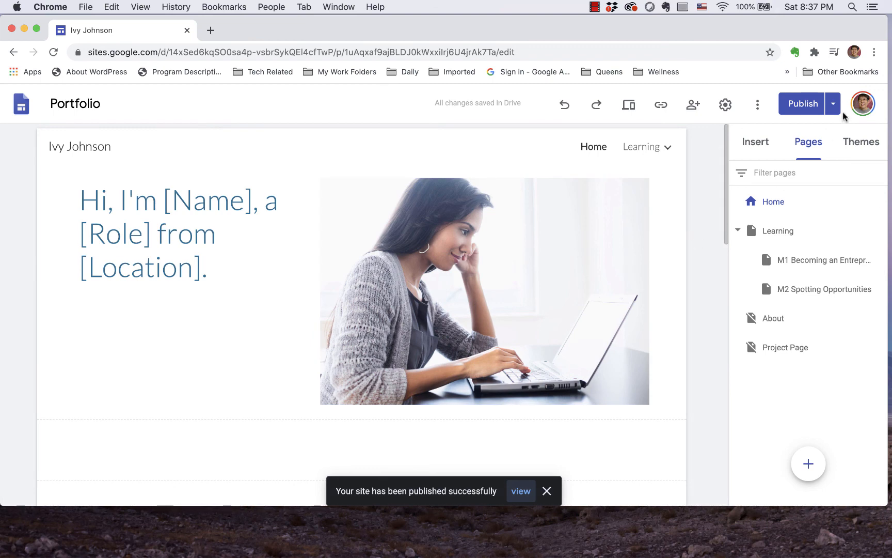
Step: Load the copied published site address in a new incognito window to check public access
left_click(874, 52)
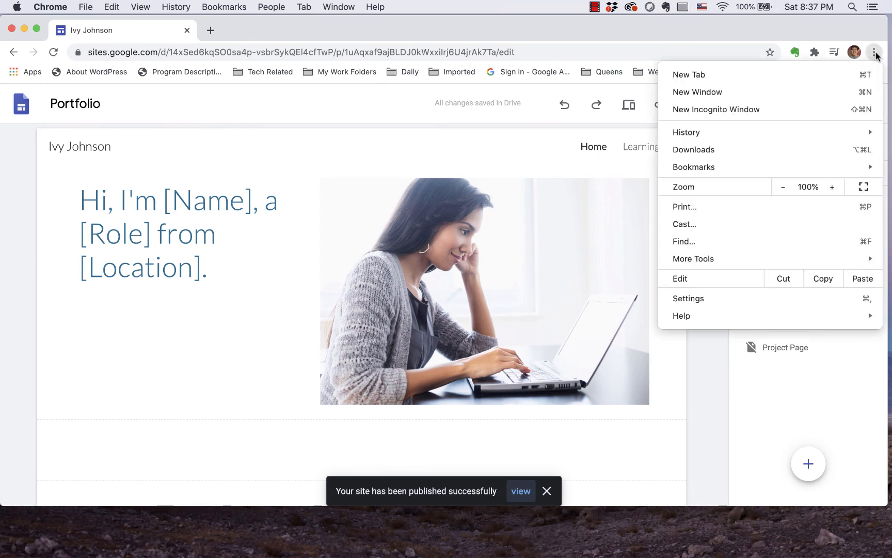
left_click(769, 109)
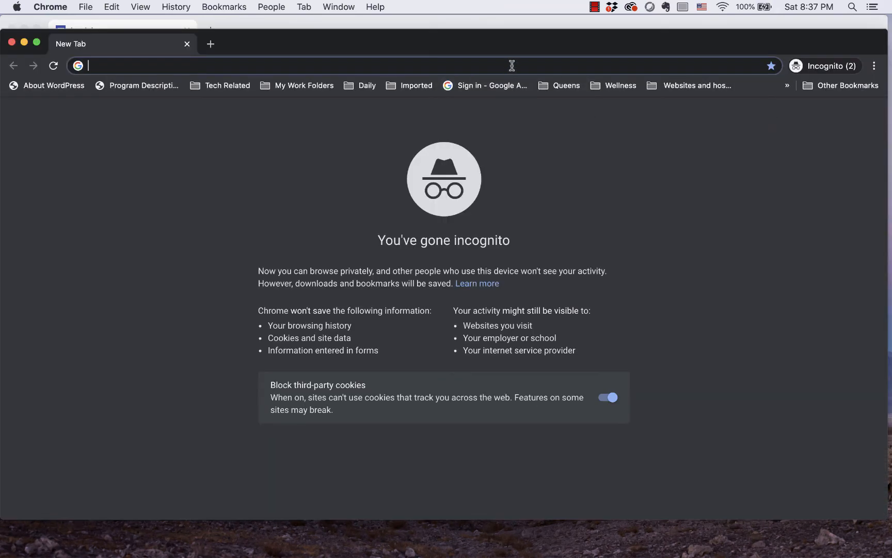
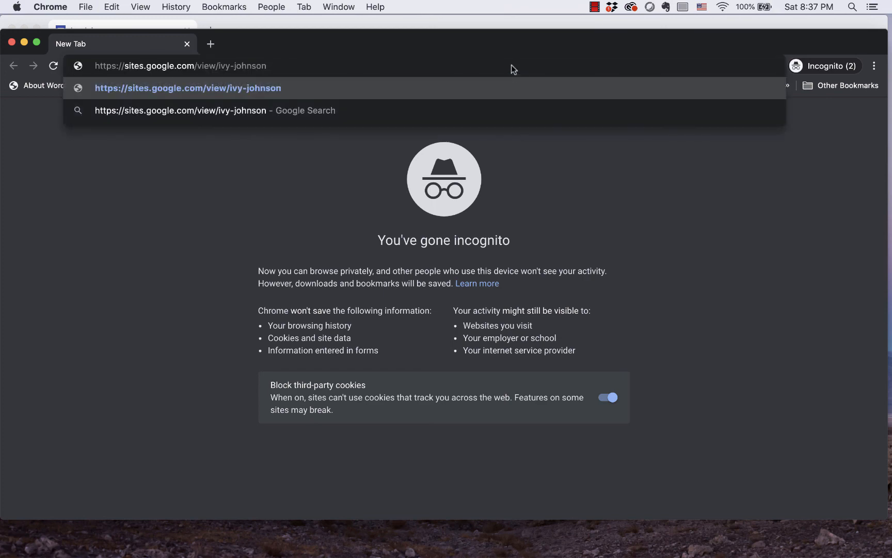
key("Return")
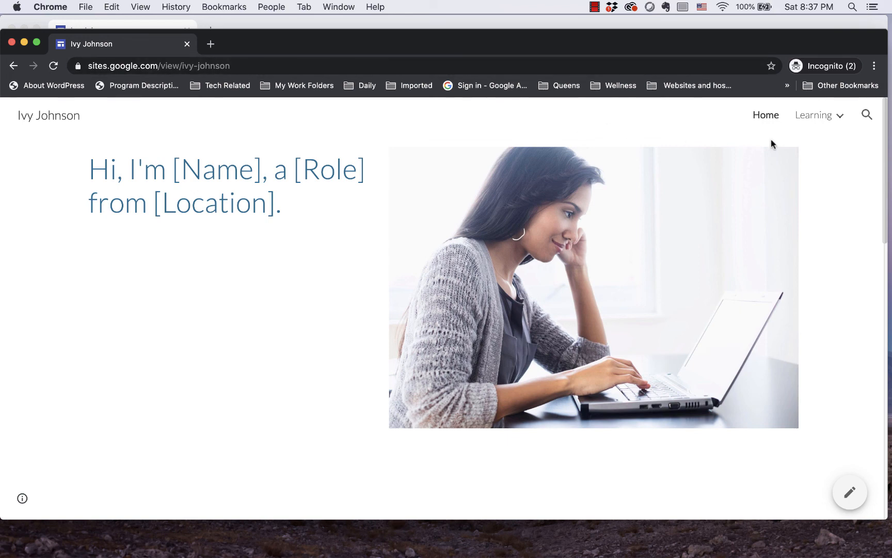
Step: View the M1 Becoming an Entrepreneur page under Learning, look through its embedded document, and close the incognito window
mouse_move(847, 127)
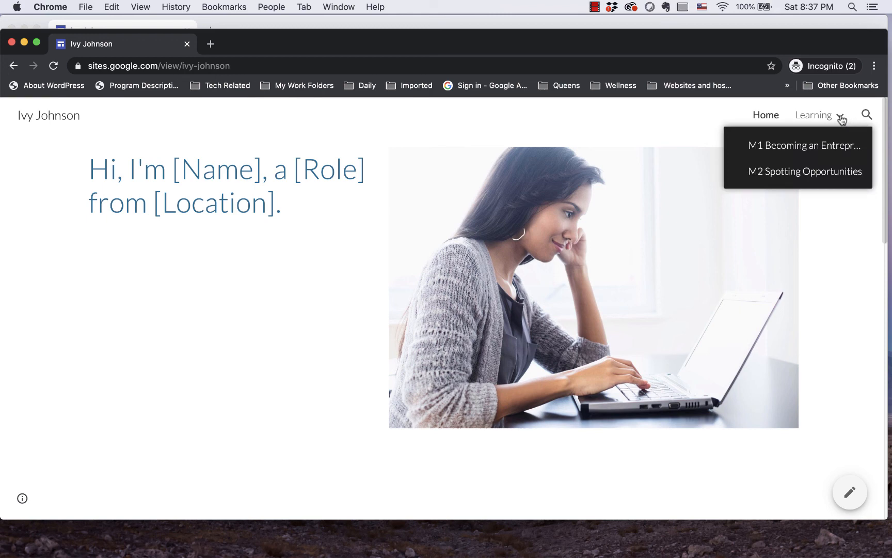
left_click(797, 147)
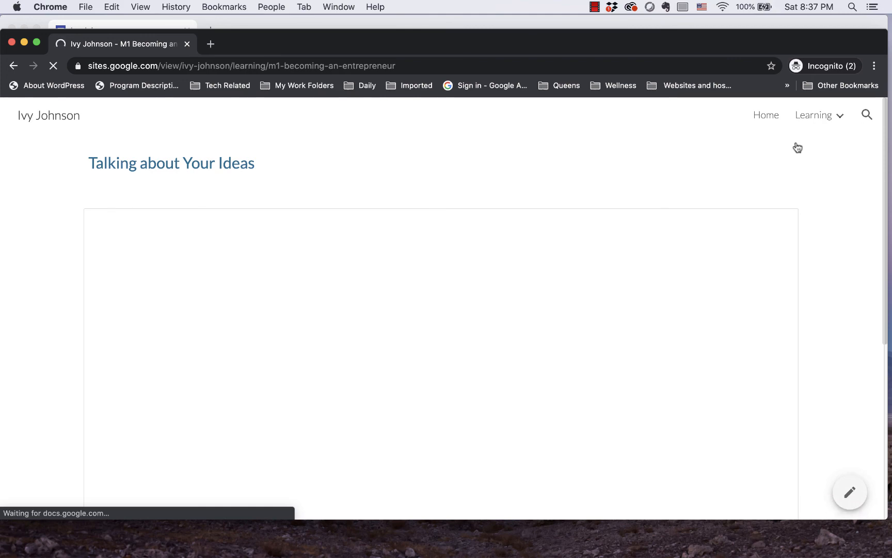
scroll(664, 274, "down", 5)
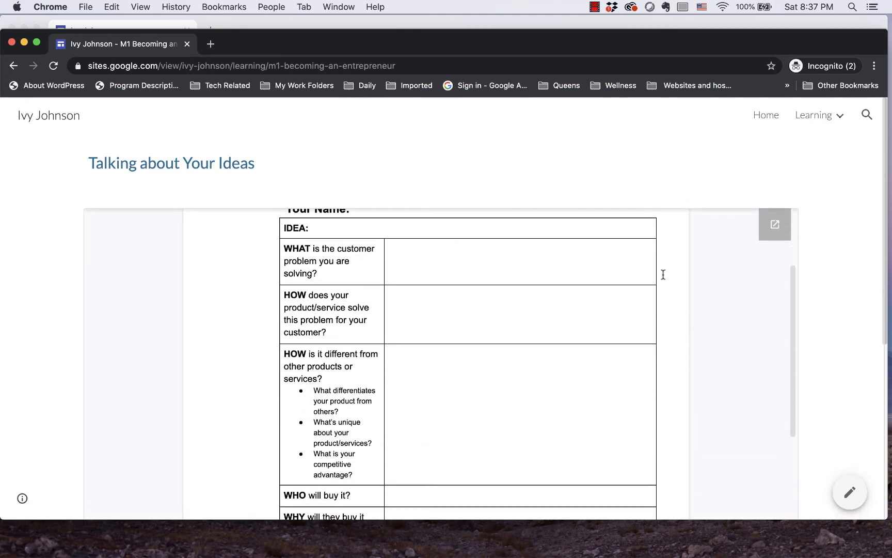
scroll(664, 274, "down", 10)
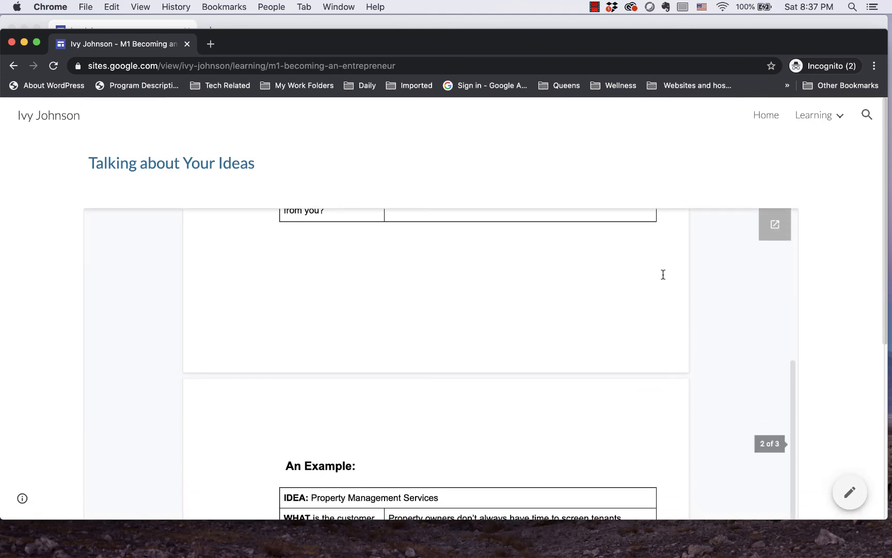
scroll(664, 274, "down", 5)
scroll(664, 275, "up", 15)
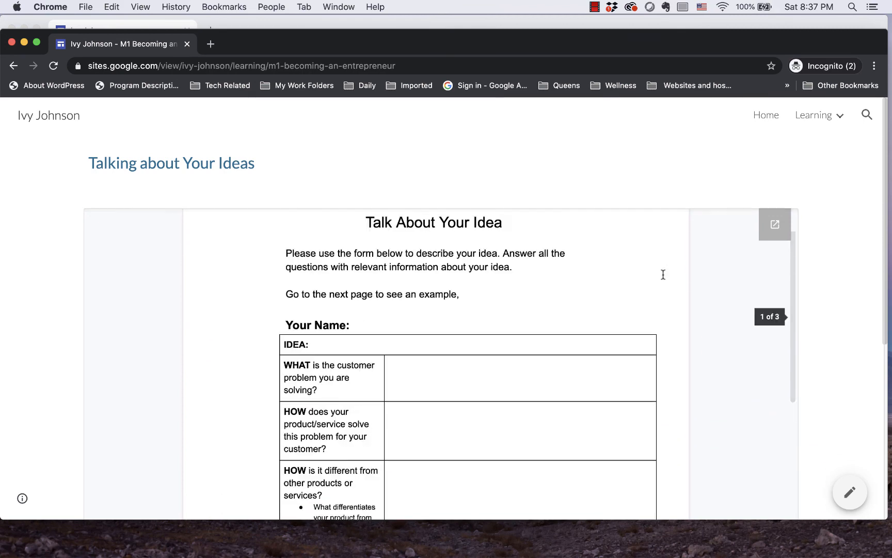
scroll(663, 274, "up", 3)
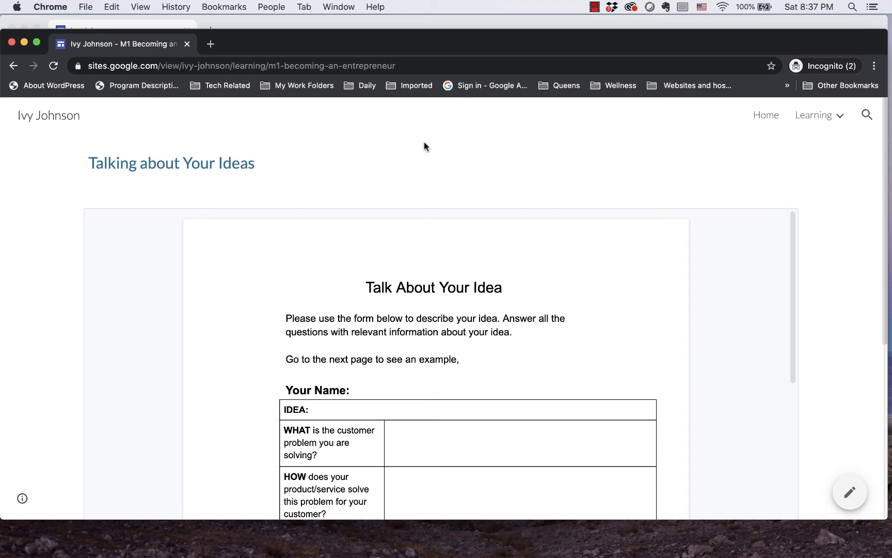
left_click(11, 43)
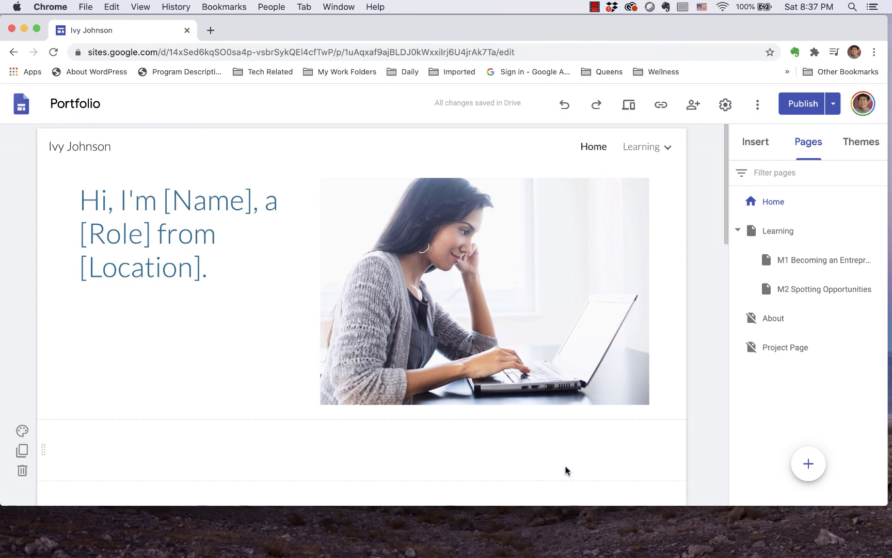
mouse_move(529, 553)
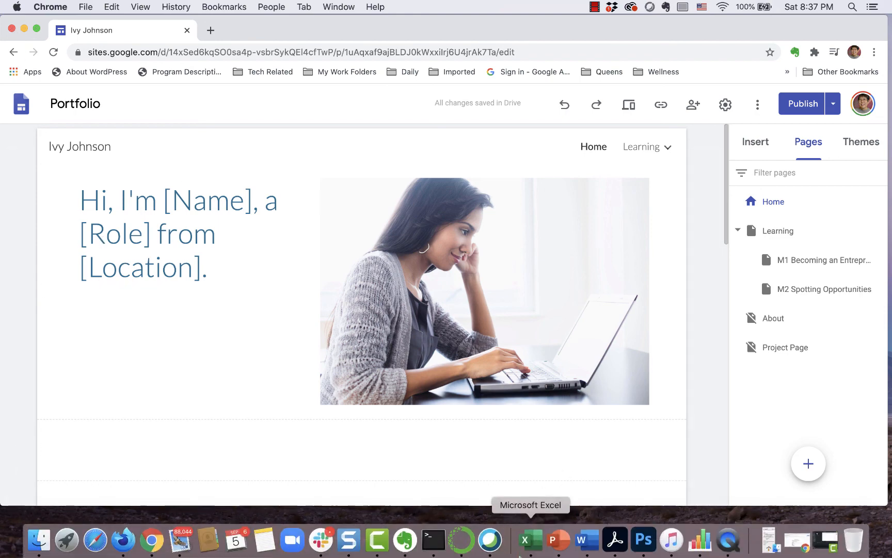